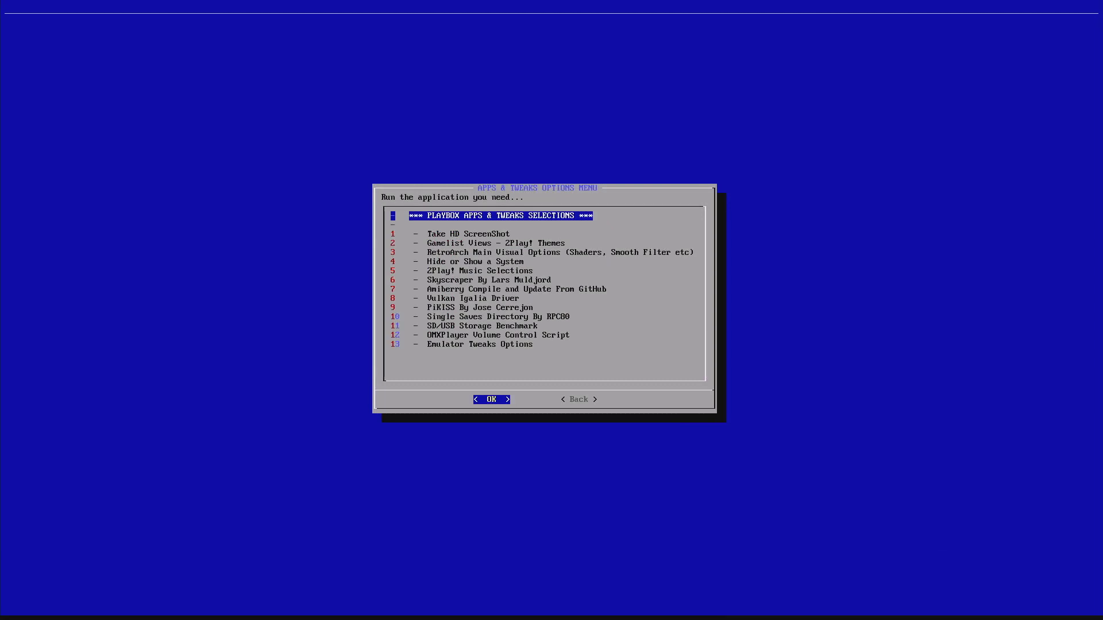
# Step: Open Gamelist Views - ZPlay! Themes and examine the single and dual window art view choices
pyautogui.press('Down')
pyautogui.press('Down')
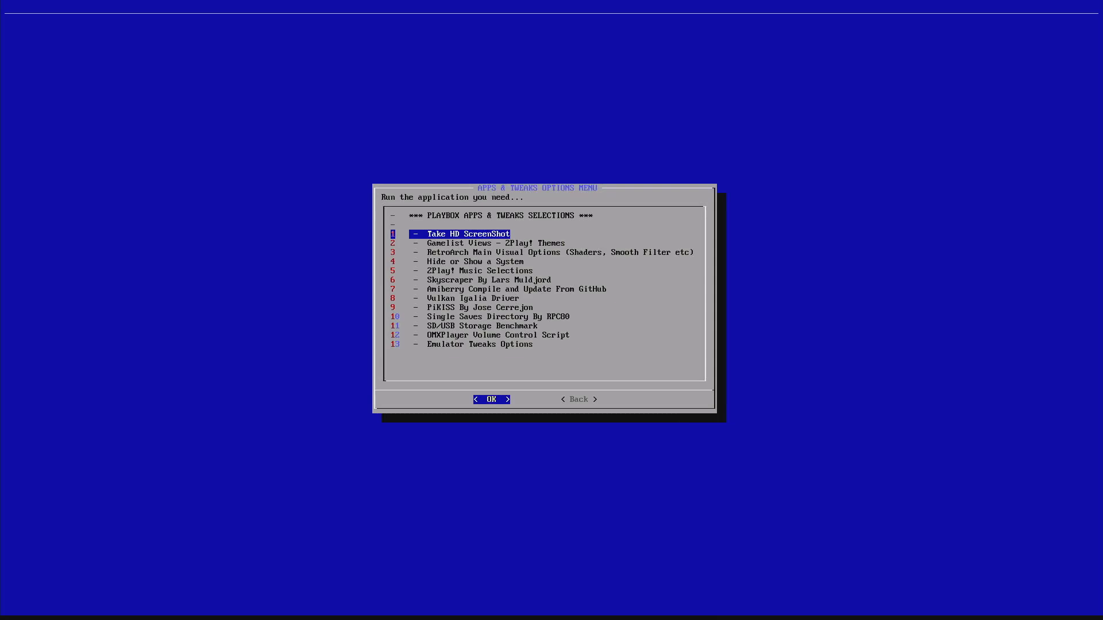
pyautogui.press('Down')
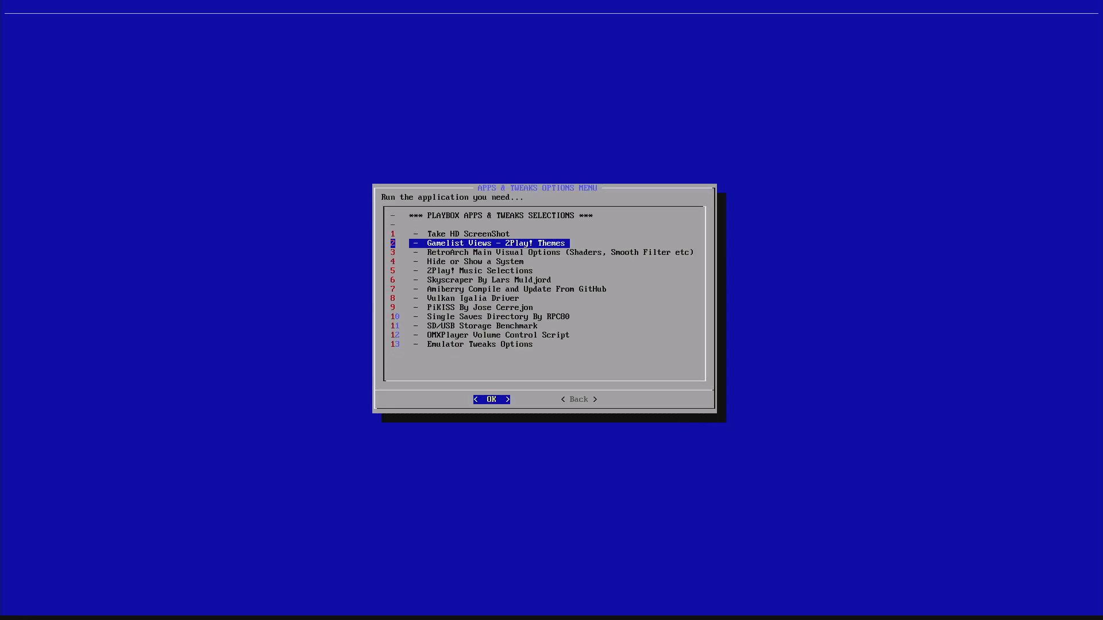
pyautogui.press('Return')
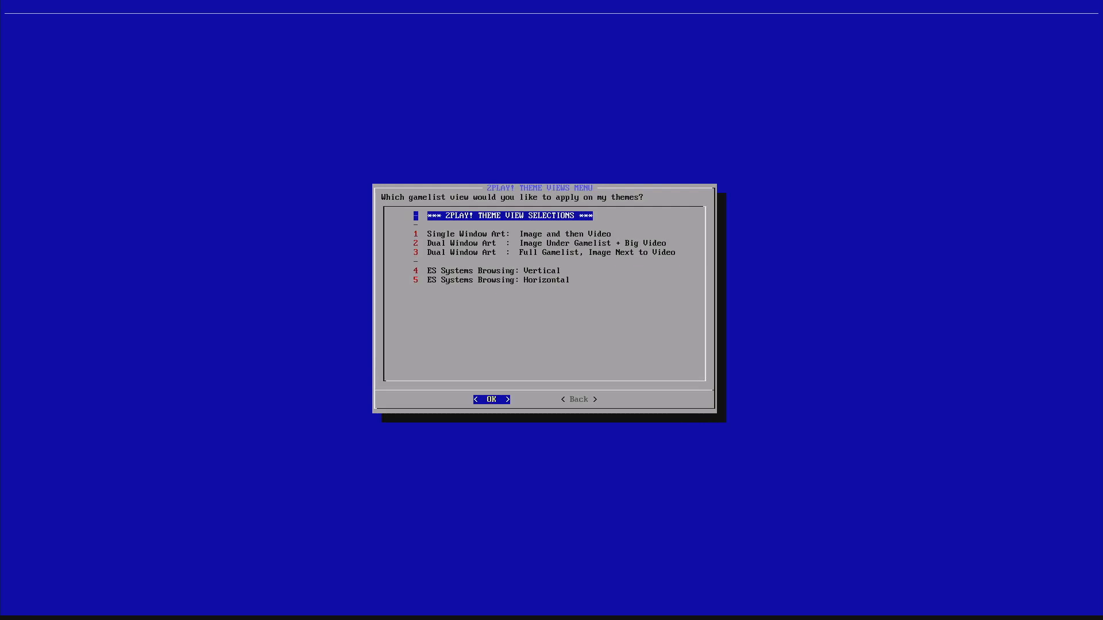
pyautogui.press('Down')
pyautogui.press('Down')
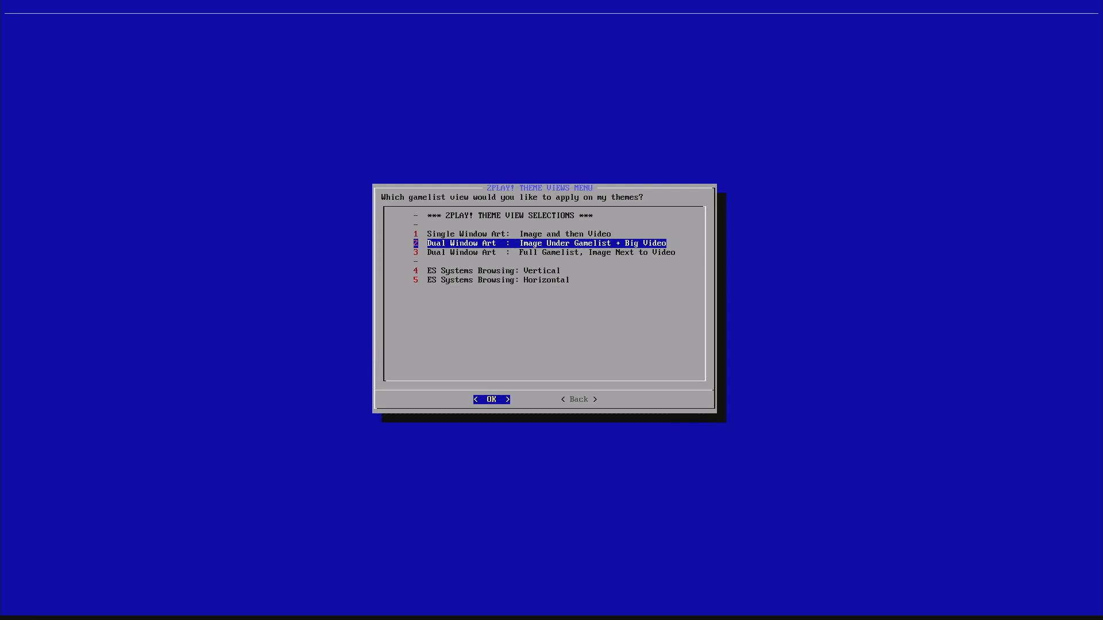
pyautogui.press('Down')
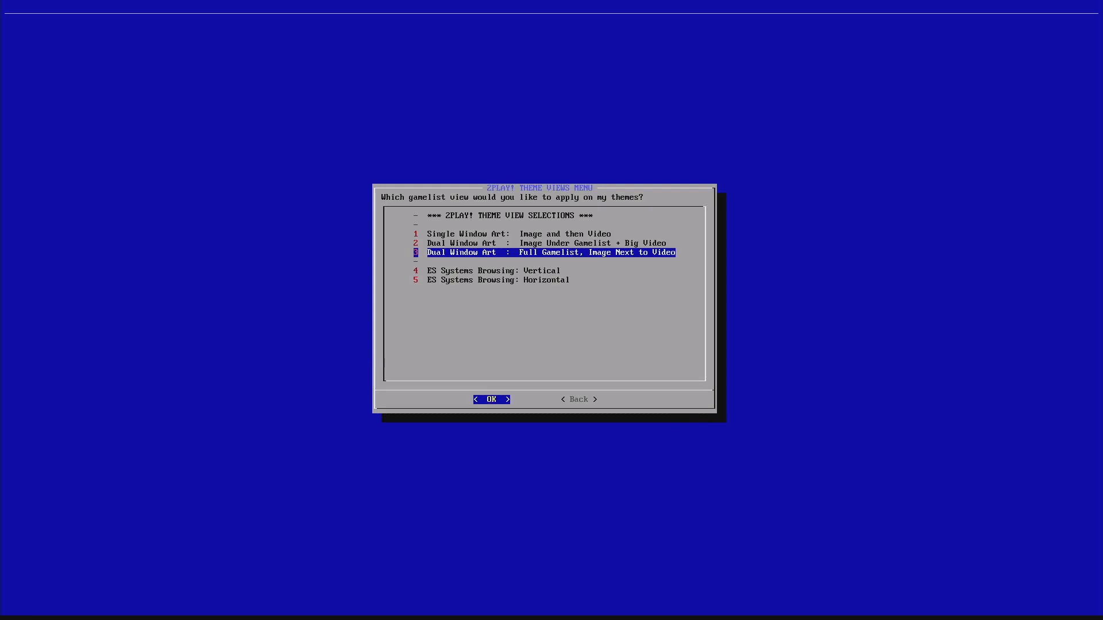
pyautogui.press('Up')
pyautogui.press('Up')
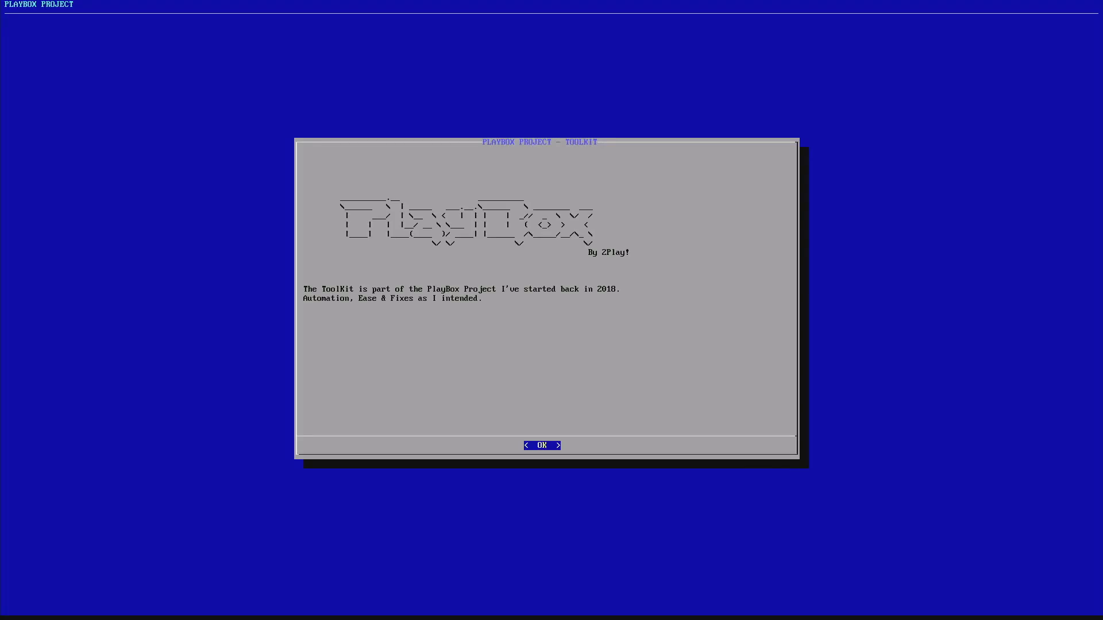
# Step: Get past the PlayBox Toolkit welcome message and reopen the ZPlay! theme view choices under Apps & Tweaks
pyautogui.press('Return')
pyautogui.press('Down')
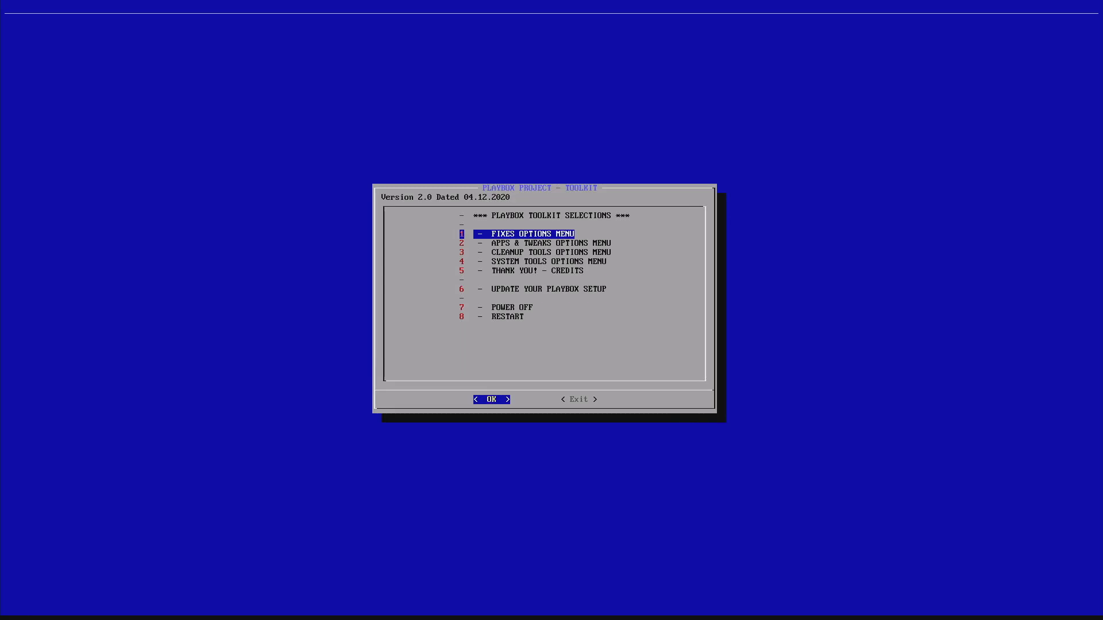
pyautogui.press('Down')
pyautogui.press('Return')
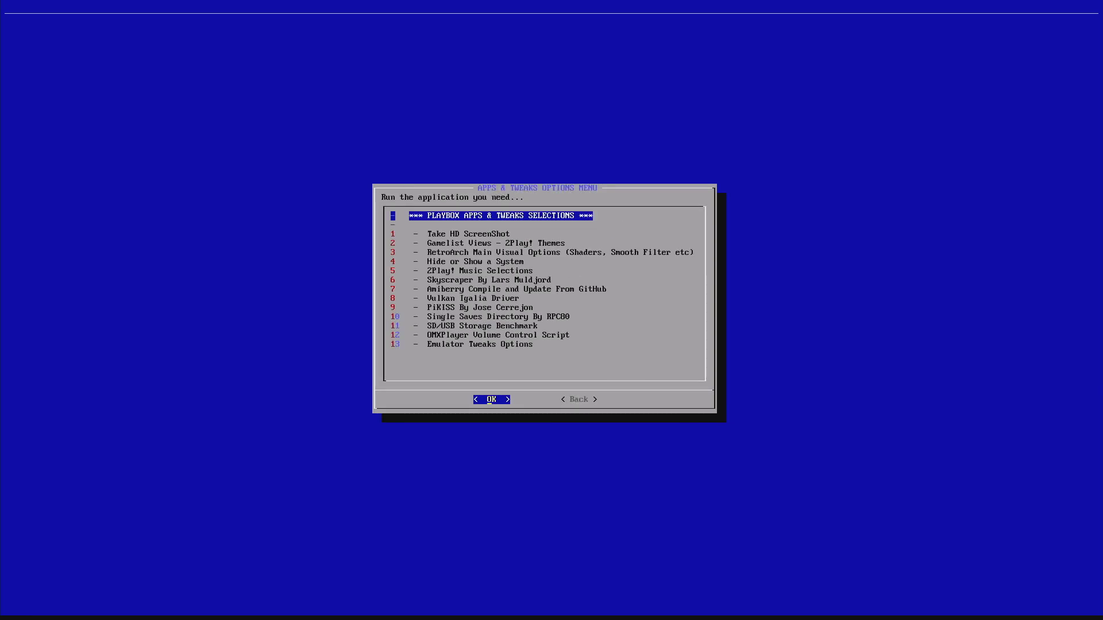
pyautogui.press('Down')
pyautogui.press('Return')
# Step: Review the gamelist views and the vertical and horizontal ES Systems Browsing choices, then go back without applying any
pyautogui.press('Down')
pyautogui.press('Down')
pyautogui.press('Down')
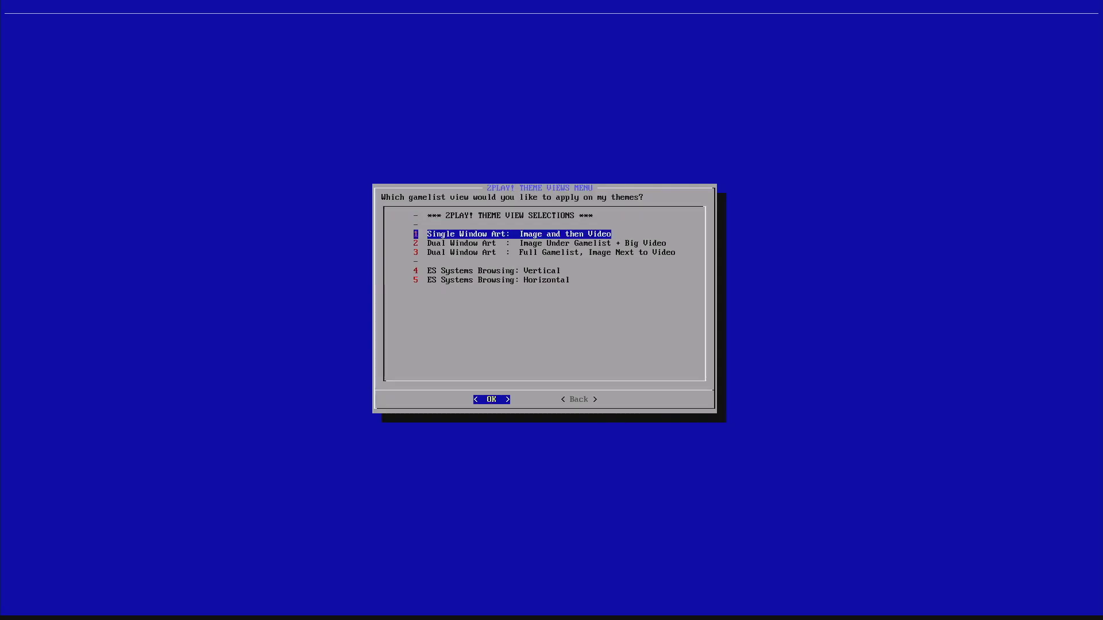
pyautogui.press('Down')
pyautogui.press('Down')
pyautogui.press('Down')
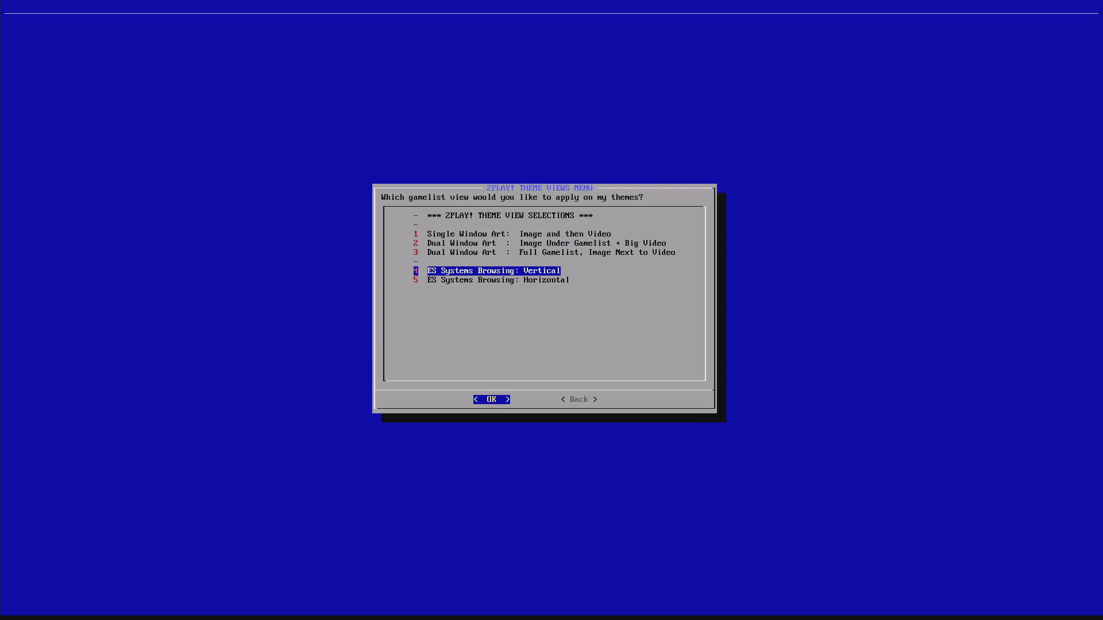
pyautogui.press('Down')
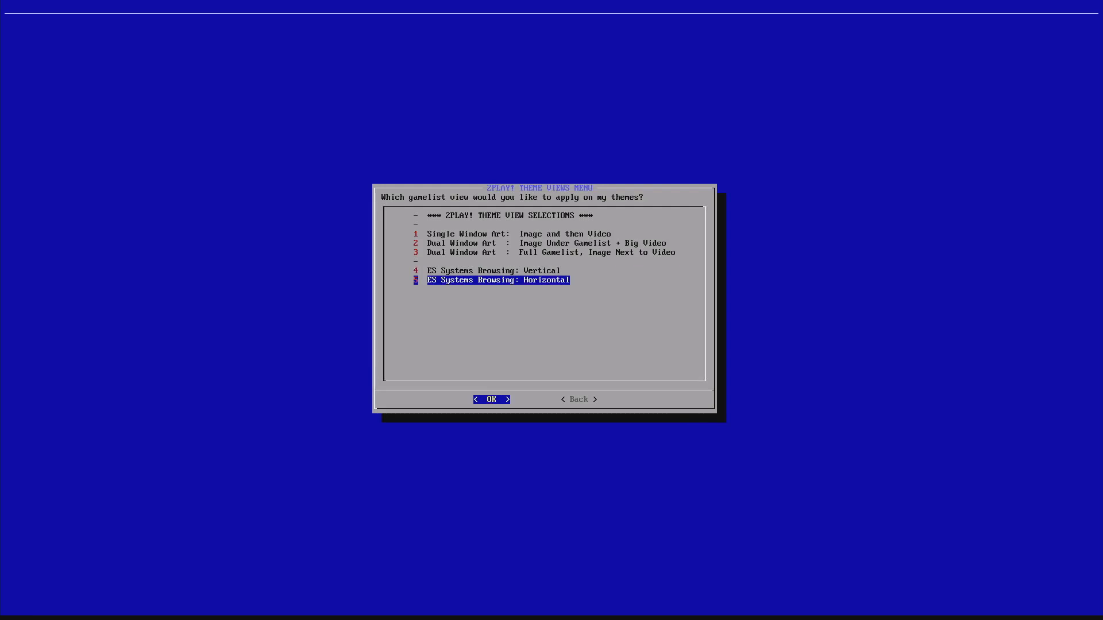
pyautogui.press('Up')
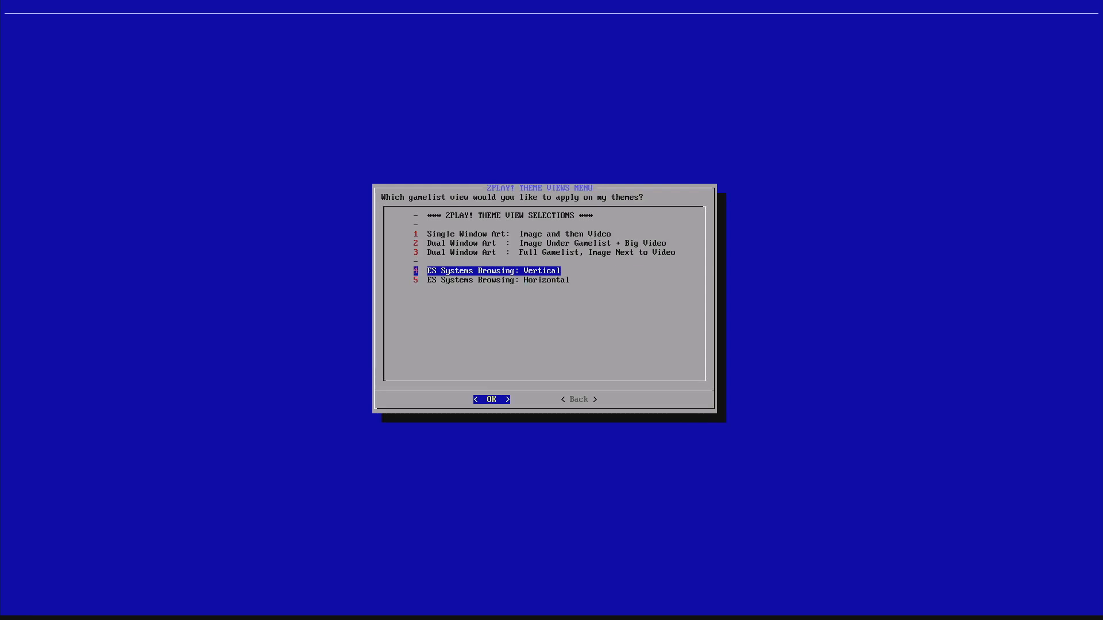
pyautogui.press('Down')
pyautogui.press('Tab')
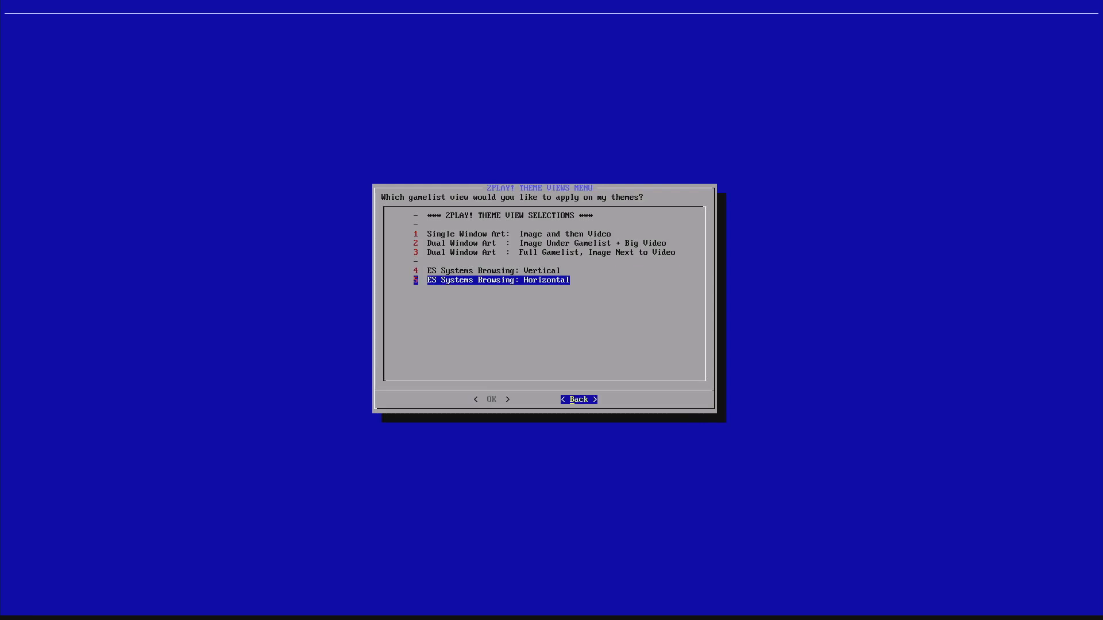
pyautogui.press('Return')
# Step: Open the RetroArch Main Visual Options for shaders, smooth filter and related settings
pyautogui.press('Down')
pyautogui.press('Down')
pyautogui.press('Down')
pyautogui.press('Down')
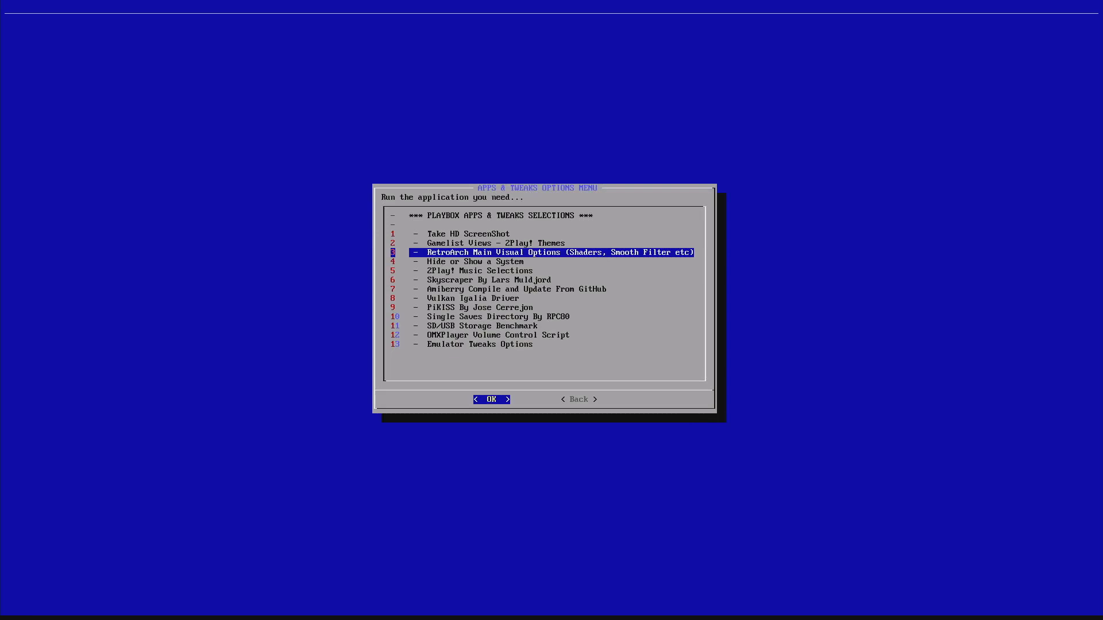
pyautogui.press('Return')
# Step: Look through the full list of RetroArch visual options, from shaders to video smoothing, and return to its start
pyautogui.press('Down')
pyautogui.press('Down')
pyautogui.press('Down')
pyautogui.press('Down')
pyautogui.press('Down')
pyautogui.press('Down')
pyautogui.press('Down')
pyautogui.press('Down')
pyautogui.press('Down')
pyautogui.press('Down')
pyautogui.press('Down')
pyautogui.press('Down')
pyautogui.press('Down')
pyautogui.press('Down')
pyautogui.press('Down')
pyautogui.press('Down')
pyautogui.press('Down')
pyautogui.press('Down')
pyautogui.press('Up')
pyautogui.press('Up')
pyautogui.press('Up')
pyautogui.press('Up')
pyautogui.press('Up')
pyautogui.press('Up')
pyautogui.press('Up')
pyautogui.press('Up')
pyautogui.press('Up')
pyautogui.press('Up')
pyautogui.press('Up')
pyautogui.press('Up')
pyautogui.press('Up')
pyautogui.press('Up')
pyautogui.press('Up')
pyautogui.press('Up')
pyautogui.press('Up')
pyautogui.press('Up')
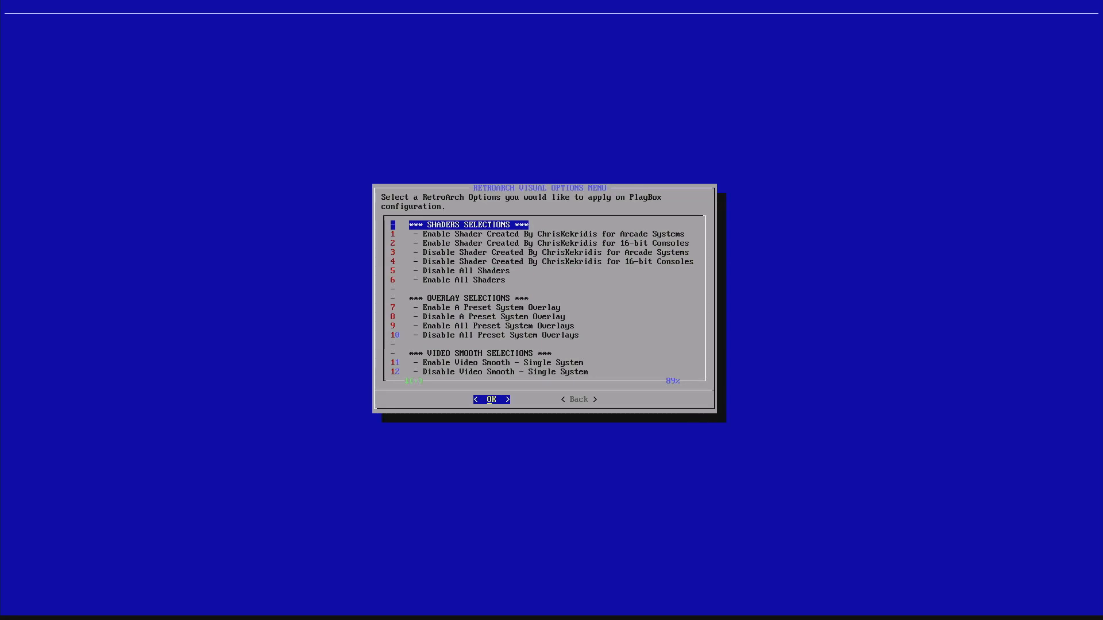
# Step: Examine the shader choices for enabling or disabling shaders on arcade systems, 16-bit consoles or all systems
pyautogui.press('Down')
pyautogui.press('Down')
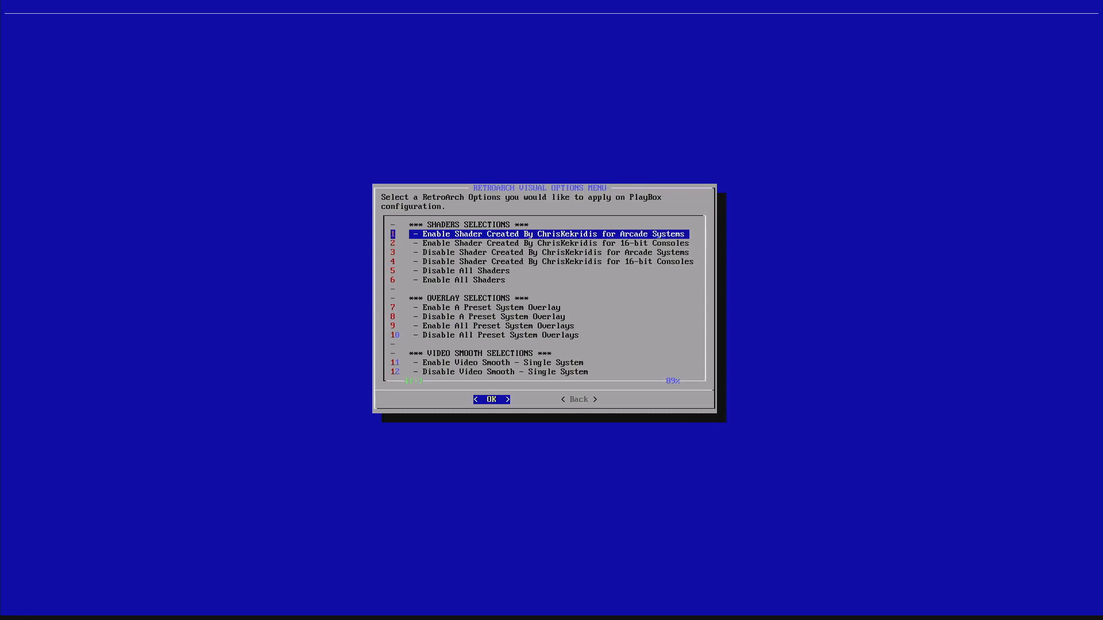
pyautogui.press('Down')
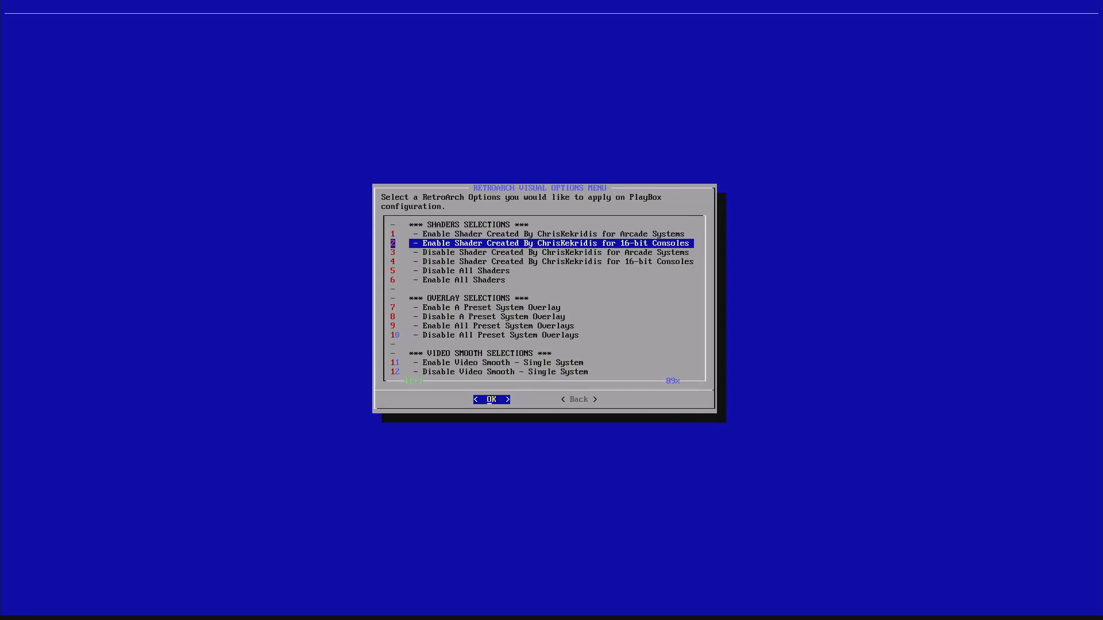
pyautogui.press('Down')
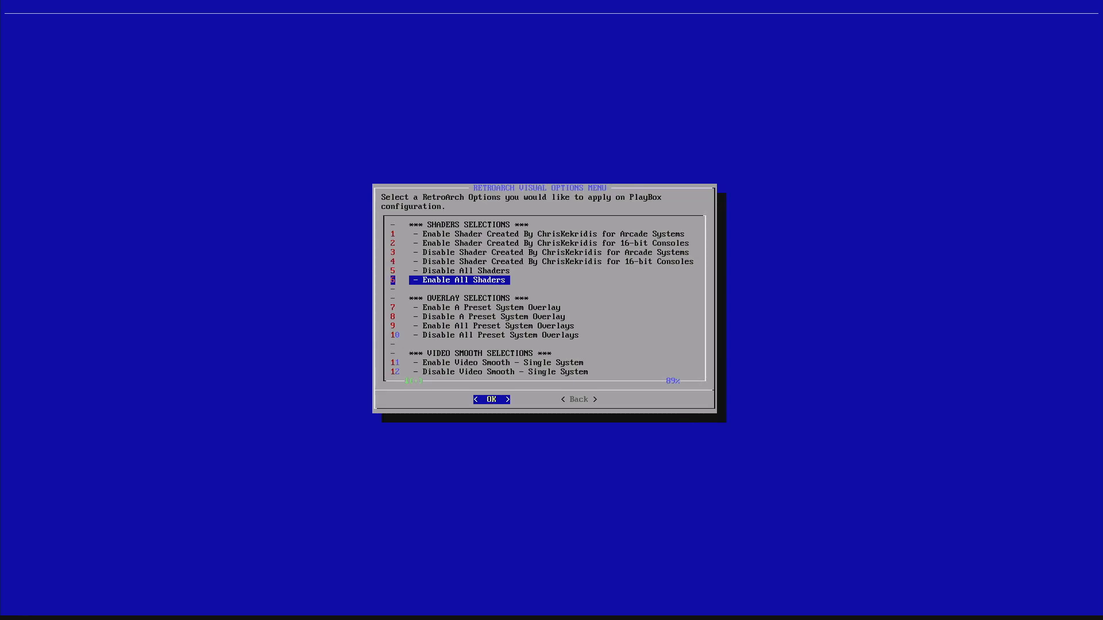
# Step: Examine the overlay choices for enabling or disabling one preset system overlay or all of them
pyautogui.press('Down')
pyautogui.press('Down')
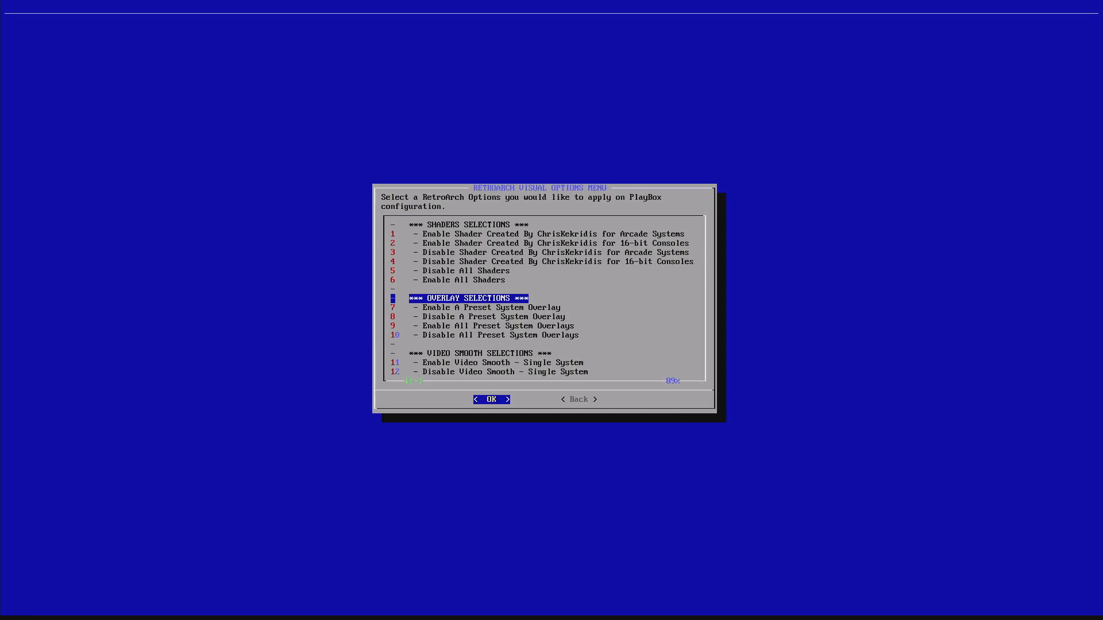
pyautogui.press('Down')
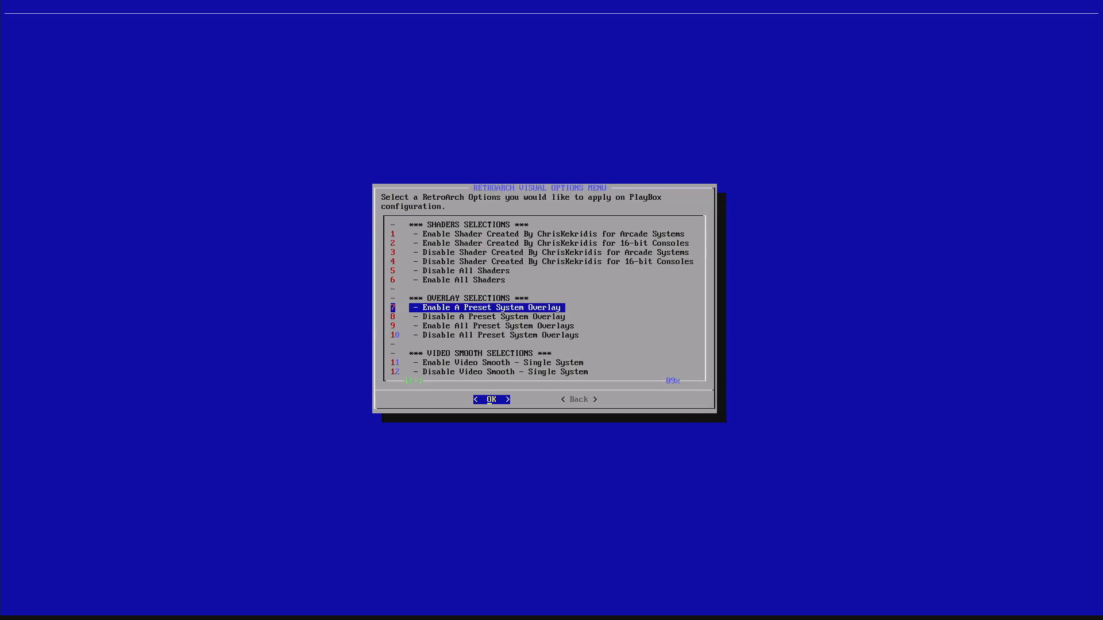
pyautogui.press('Down')
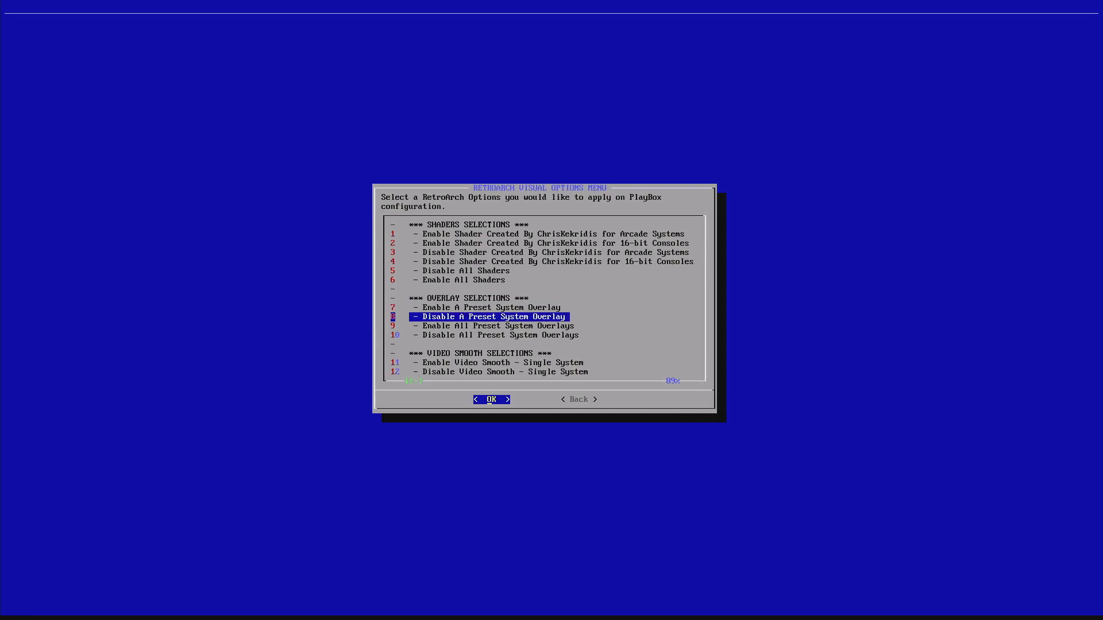
pyautogui.press('Down')
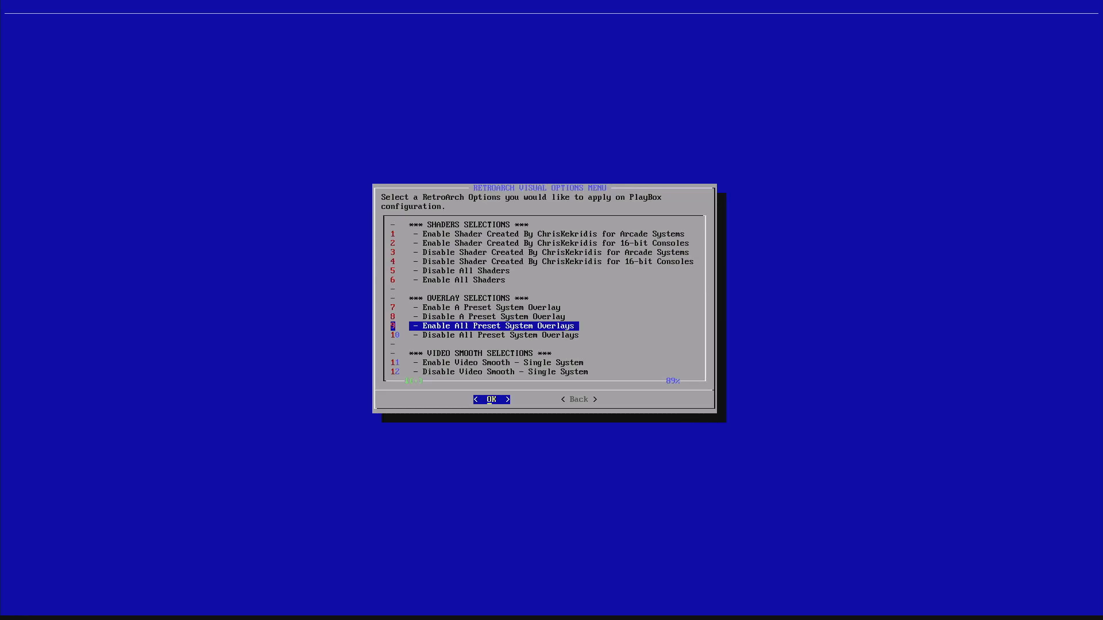
pyautogui.press('Down')
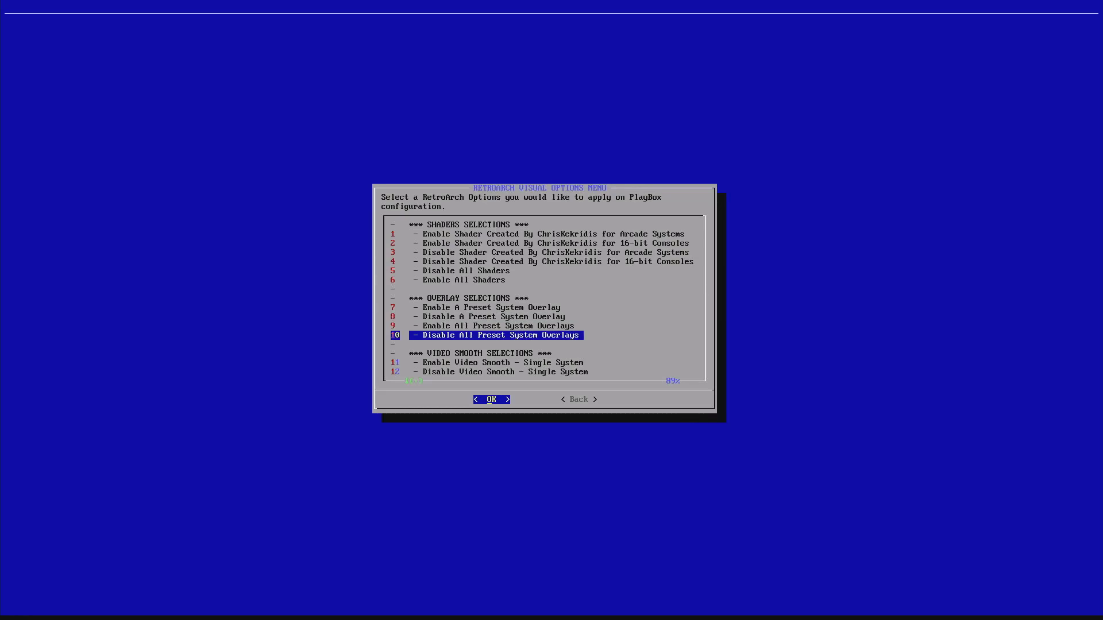
pyautogui.press('Up')
pyautogui.press('Down')
pyautogui.press('Up')
pyautogui.press('Down')
pyautogui.press('Up')
pyautogui.press('Down')
pyautogui.press('Up')
pyautogui.press('Up')
pyautogui.press('Up')
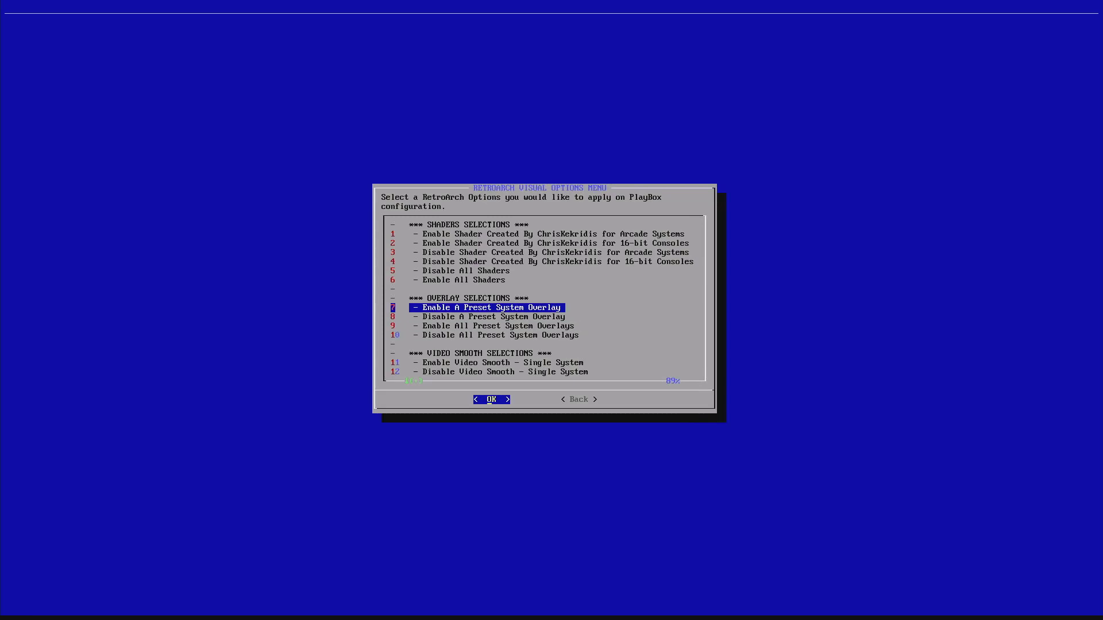
# Step: Examine the Video Smooth choices for a single system and for all systems
pyautogui.press('Down')
pyautogui.press('Down')
pyautogui.press('Down')
pyautogui.press('Down')
pyautogui.press('Down')
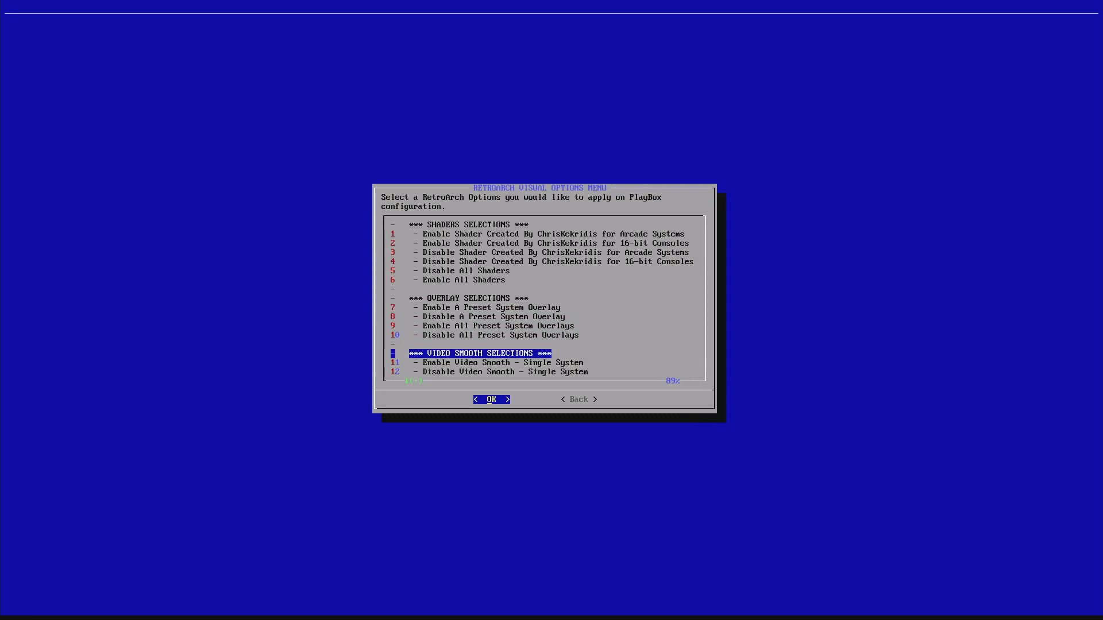
pyautogui.press('Down')
pyautogui.press('Down')
pyautogui.press('Down')
pyautogui.press('Down')
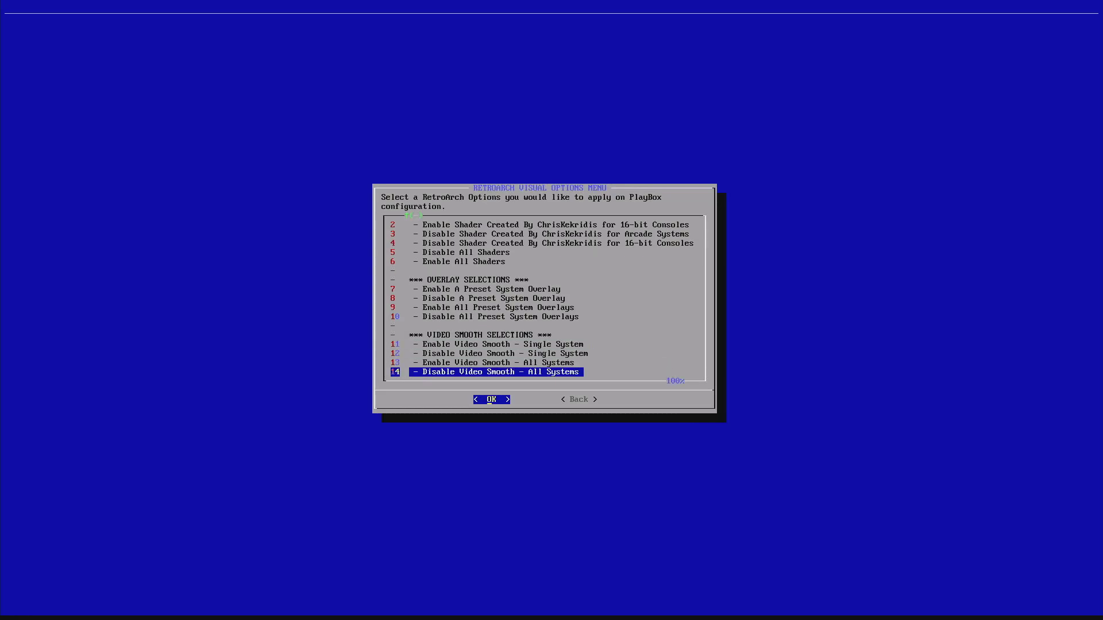
pyautogui.press('Up')
pyautogui.press('Up')
pyautogui.press('Up')
pyautogui.press('Up')
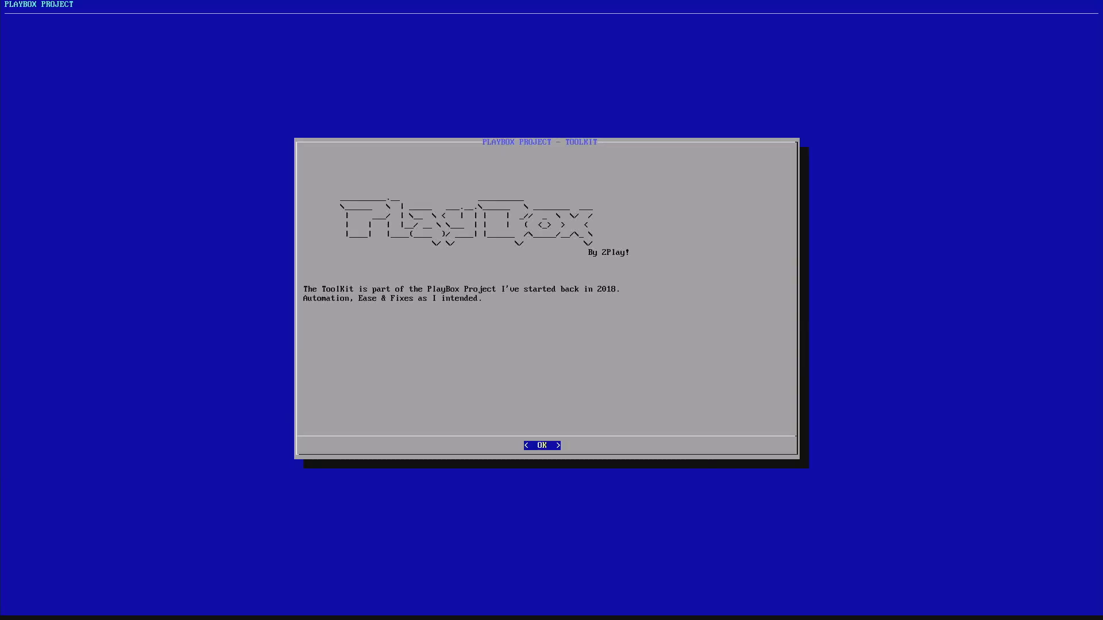
# Step: Return to the RetroArch visual options and compare enabling and disabling Video Smooth for all systems, leaving without applying either
pyautogui.press('Return')
pyautogui.press('Down')
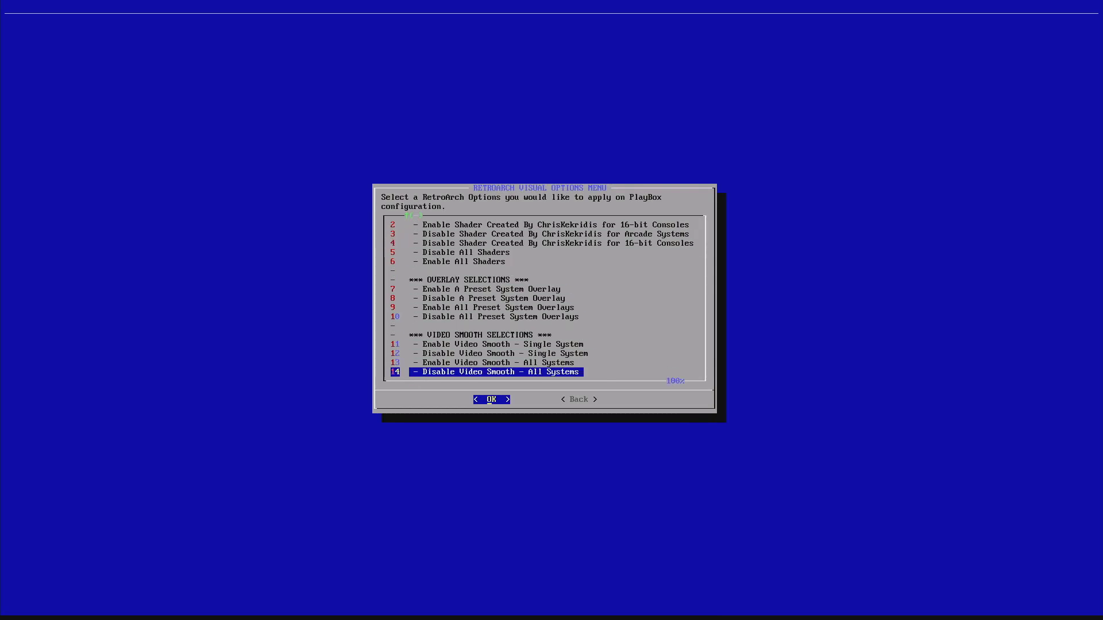
pyautogui.press('Up')
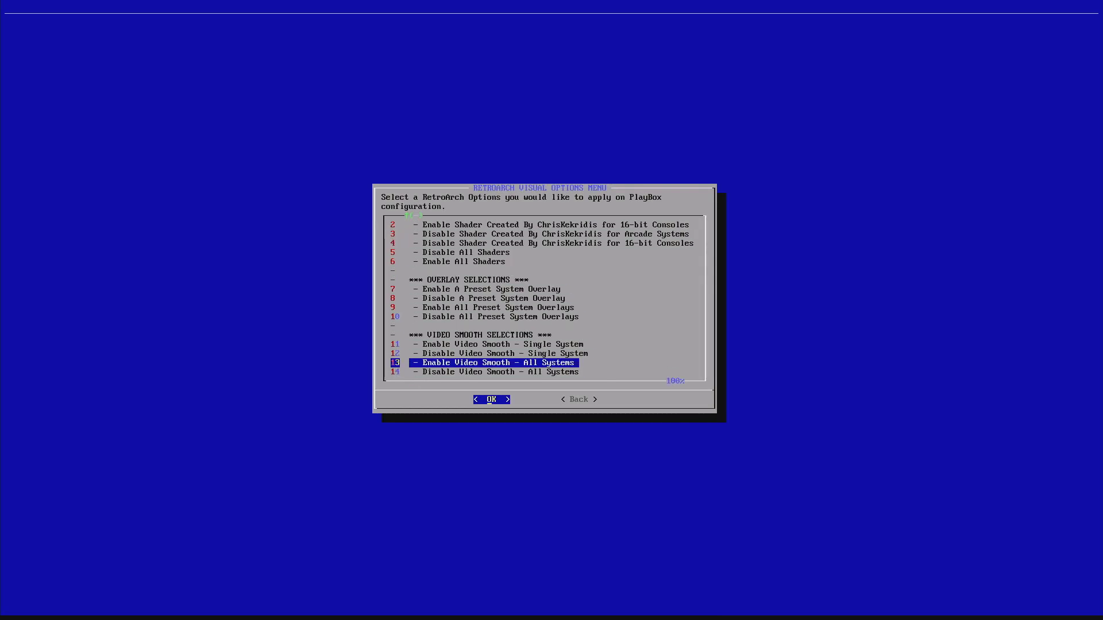
pyautogui.press('Down')
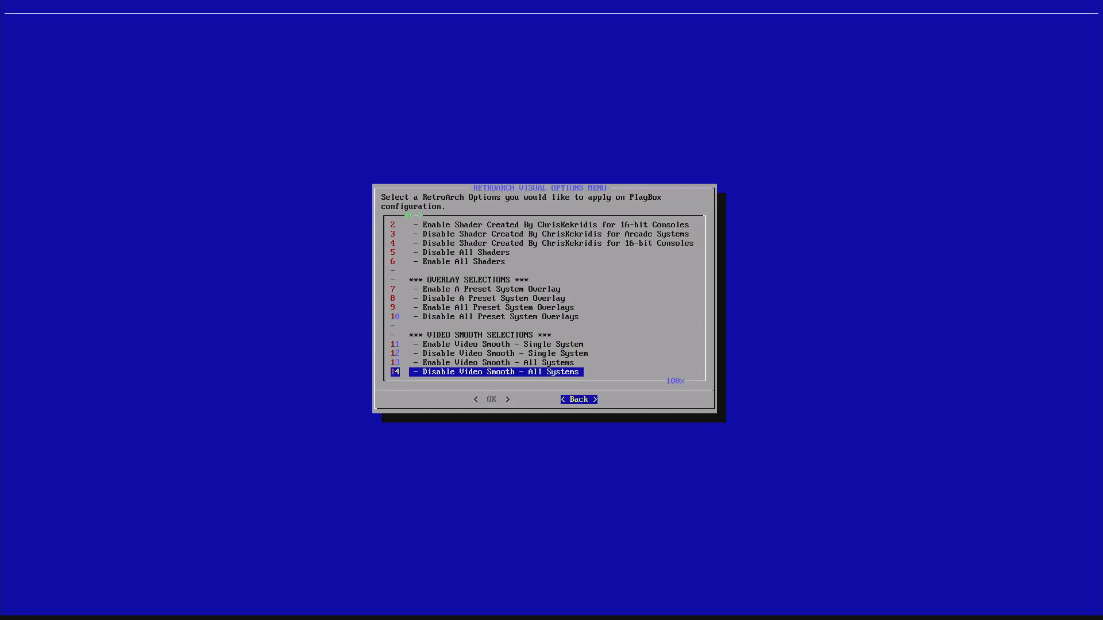
pyautogui.press('Left')
pyautogui.press('Up')
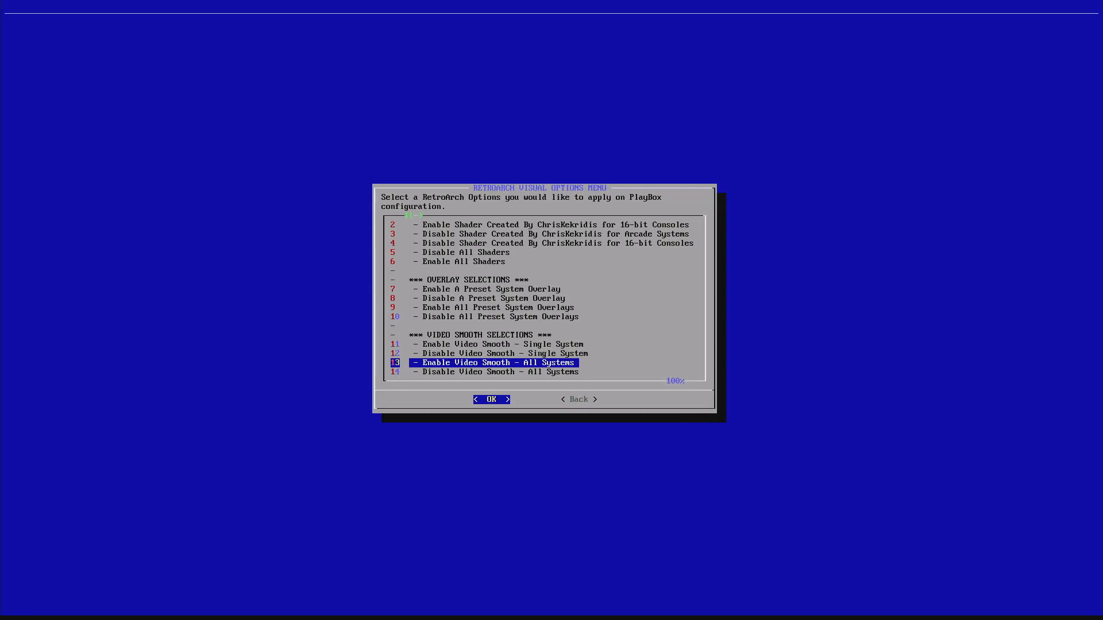
pyautogui.press('Down')
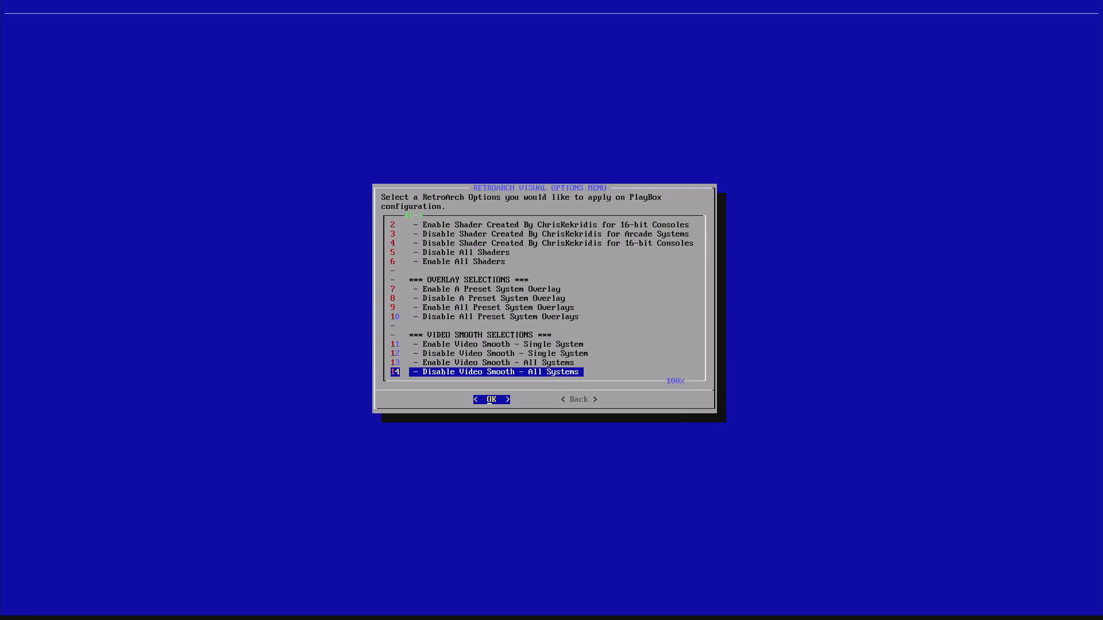
pyautogui.press('Tab')
pyautogui.press('Return')
# Step: Open the Hide or Show a System script and continue past its introduction to the hide/show choices
pyautogui.press('Down')
pyautogui.press('Down')
pyautogui.press('Down')
pyautogui.press('Down')
pyautogui.press('Down')
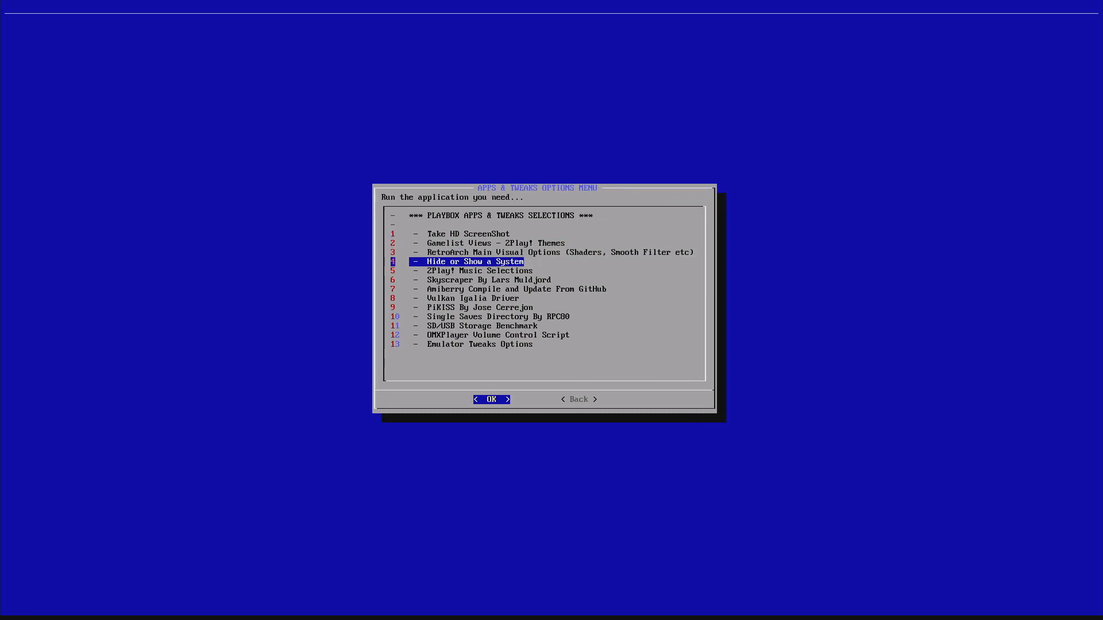
pyautogui.press('Return')
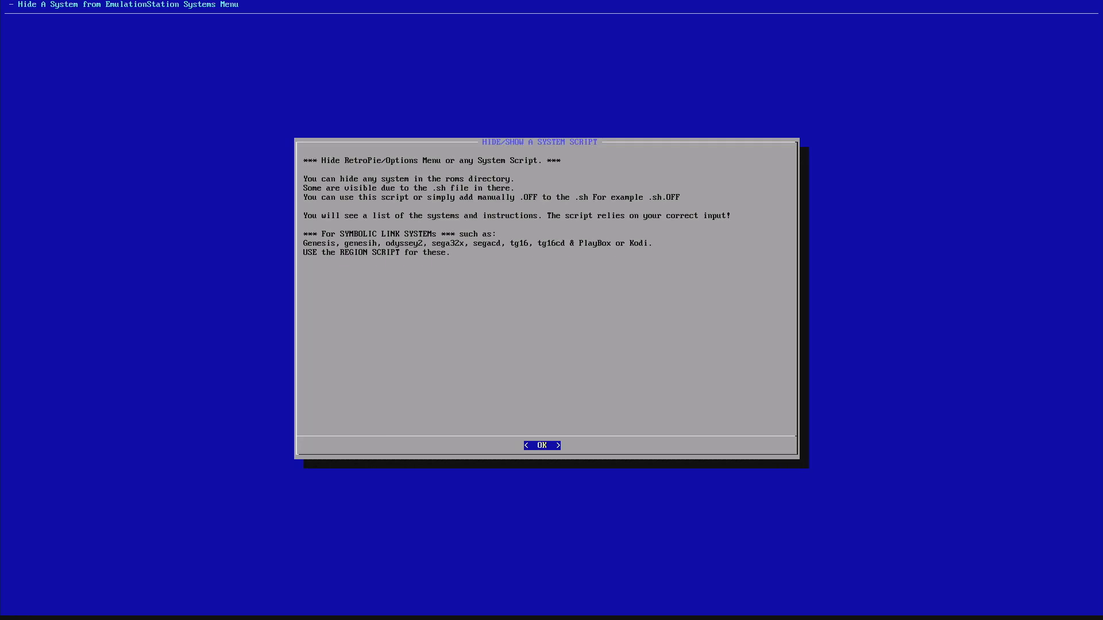
pyautogui.press('Return')
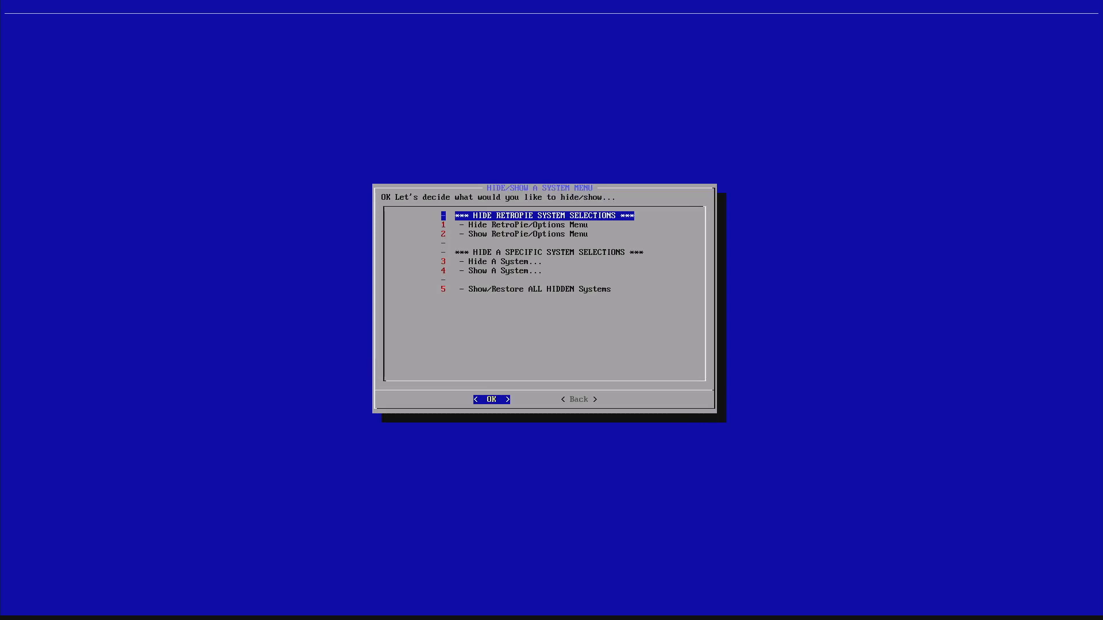
# Step: Examine the choices for hiding or showing the RetroPie/Options menu, specific systems and all hidden systems, and return to Apps & Tweaks without applying any
pyautogui.press('Down')
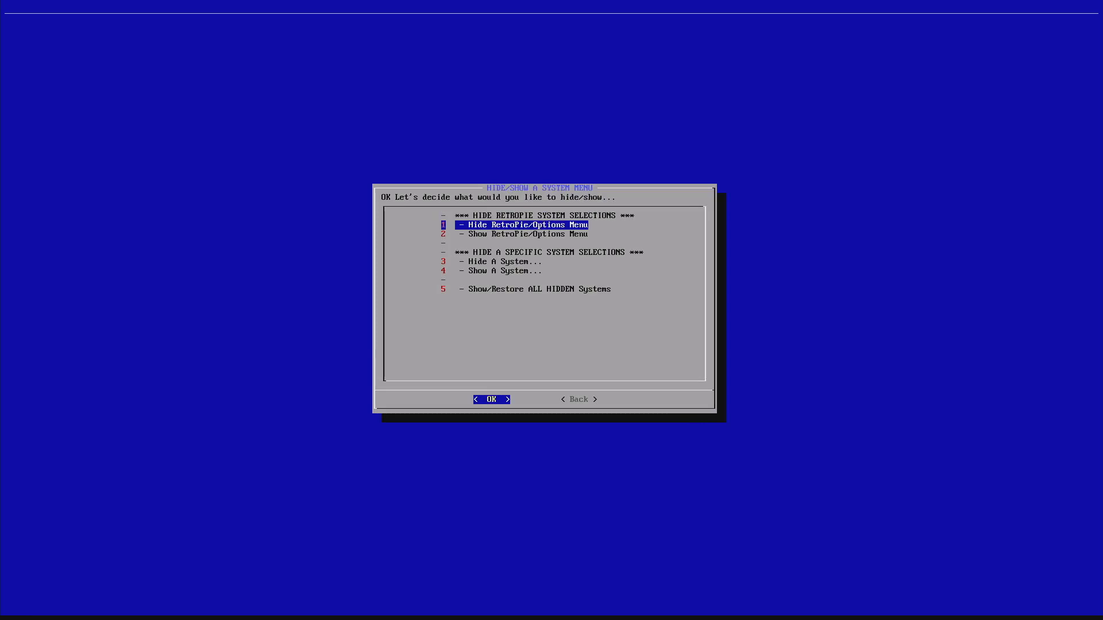
pyautogui.press('Down')
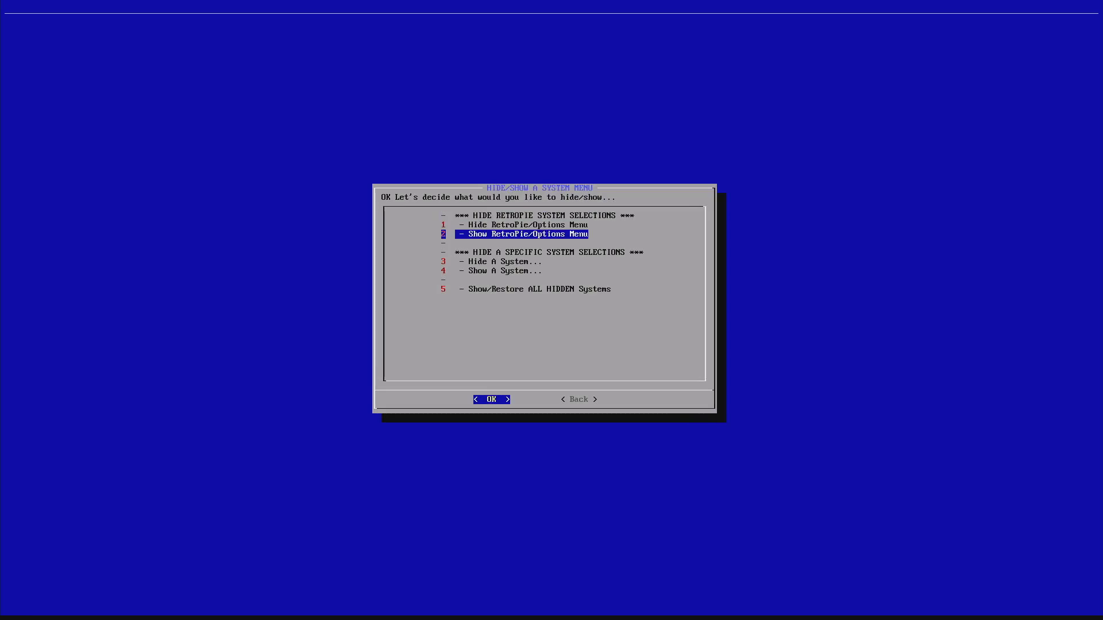
pyautogui.press('Down')
pyautogui.press('Down')
pyautogui.press('Down')
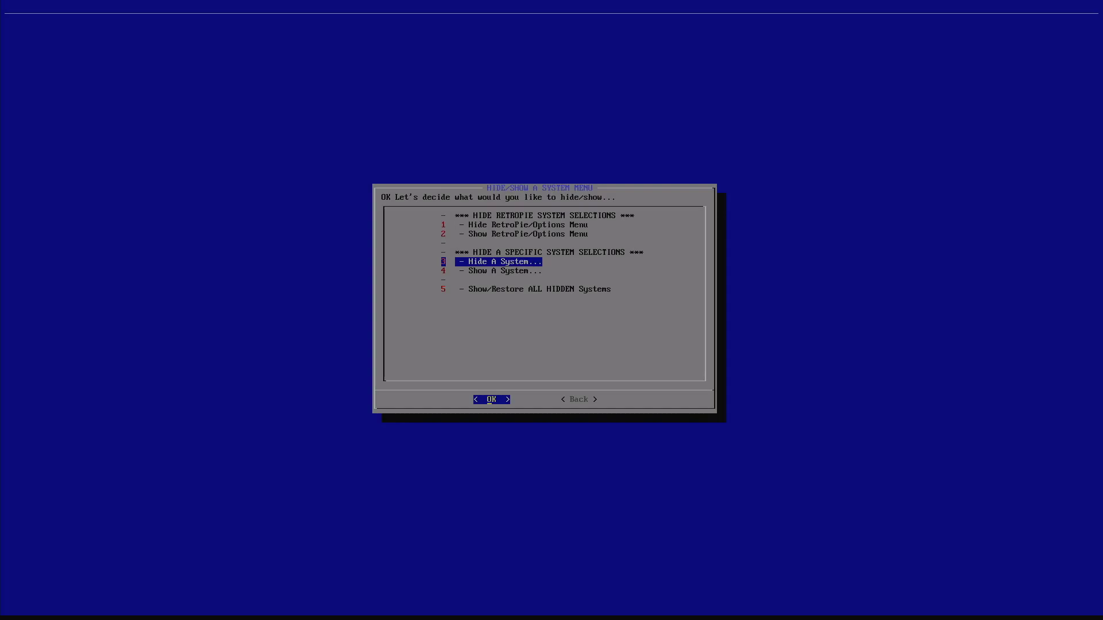
pyautogui.press('Up')
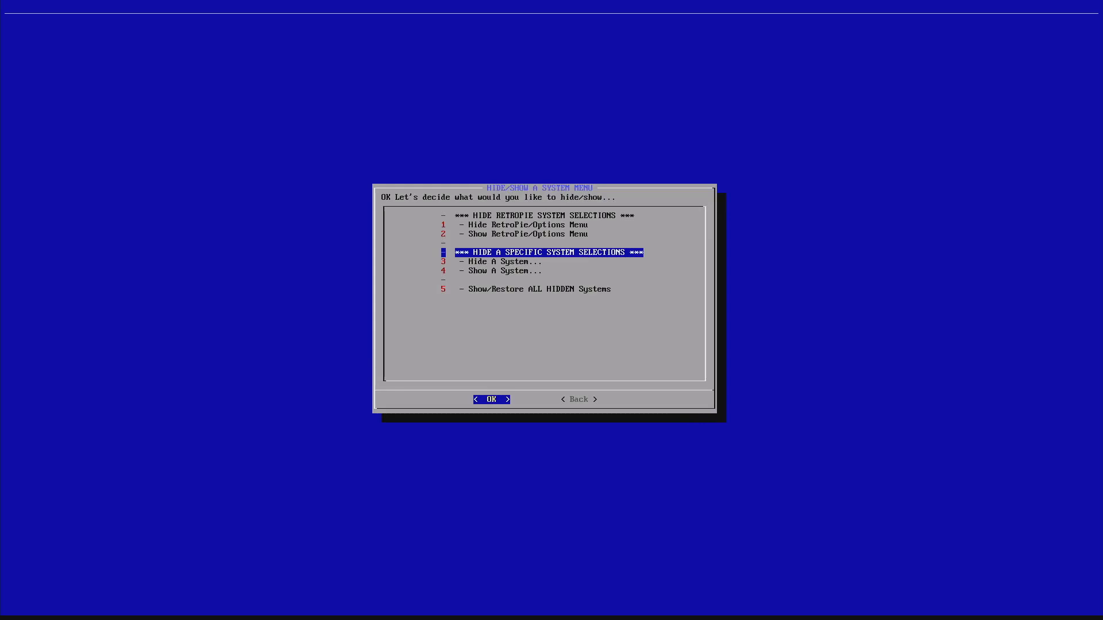
pyautogui.press('Down')
pyautogui.press('Down')
pyautogui.press('Down')
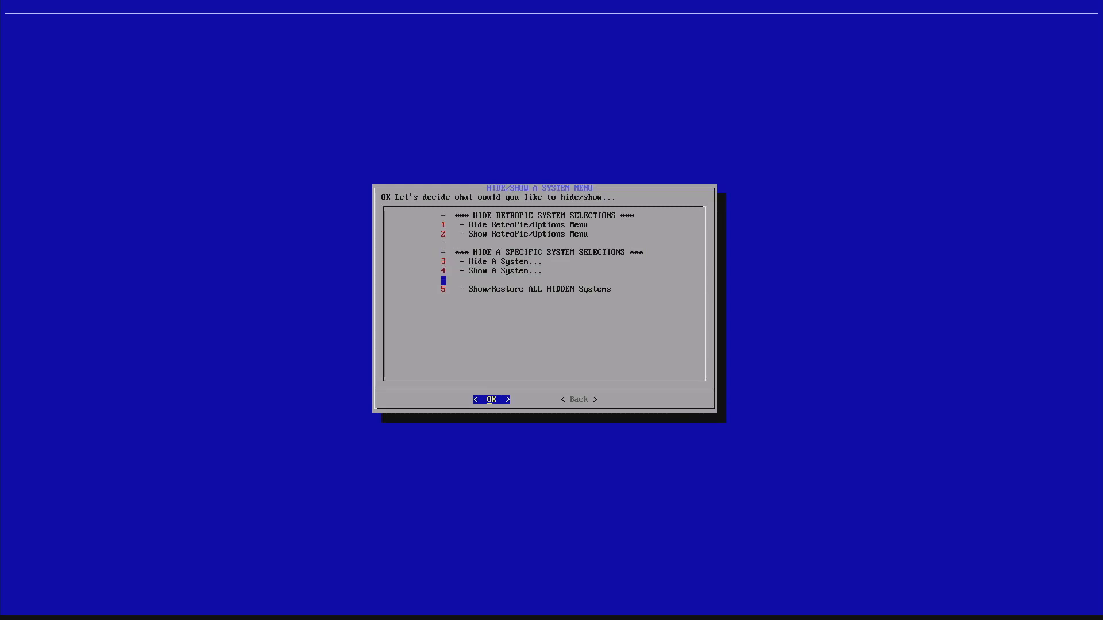
pyautogui.press('Down')
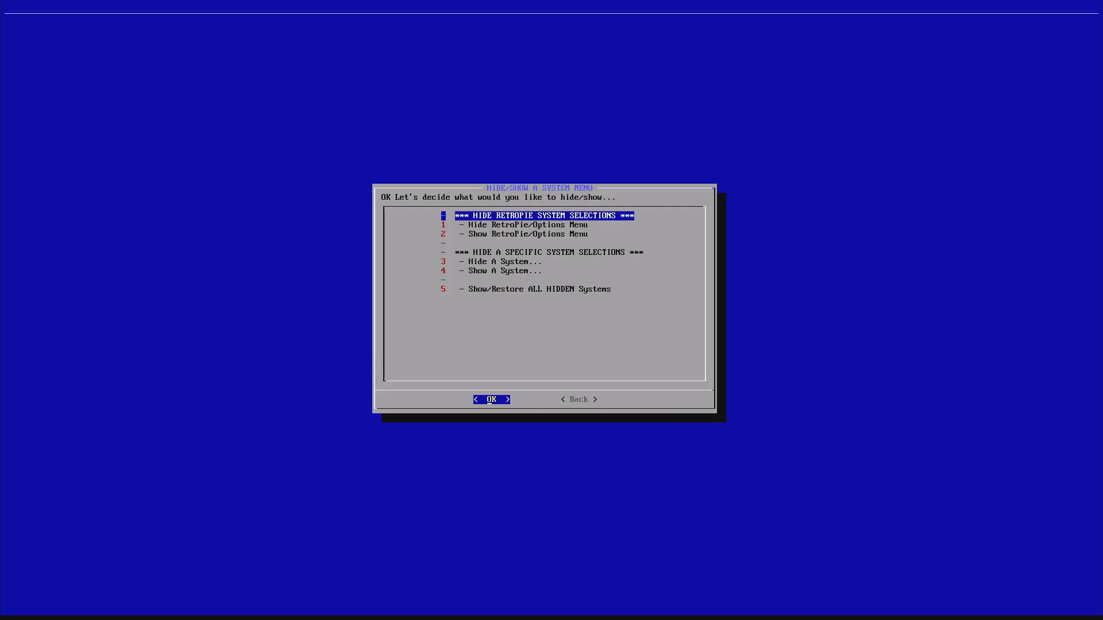
pyautogui.press('Right')
pyautogui.press('Return')
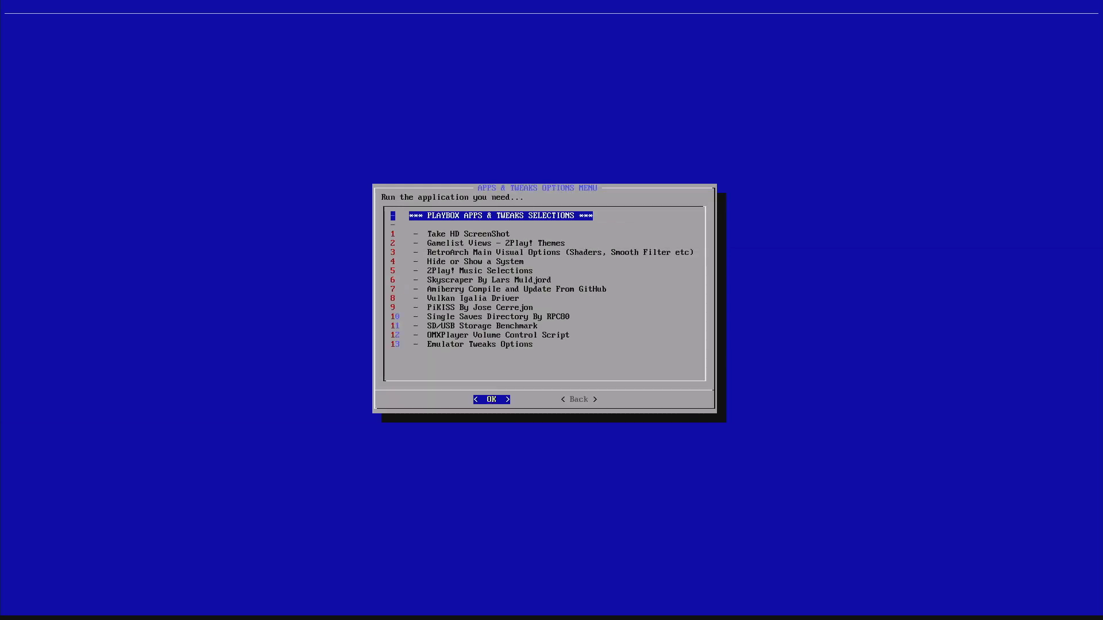
# Step: Open the ZPlay! Music Selections from the Apps & Tweaks options
pyautogui.press('Down')
pyautogui.press('Down')
pyautogui.press('Down')
pyautogui.press('Down')
pyautogui.press('Down')
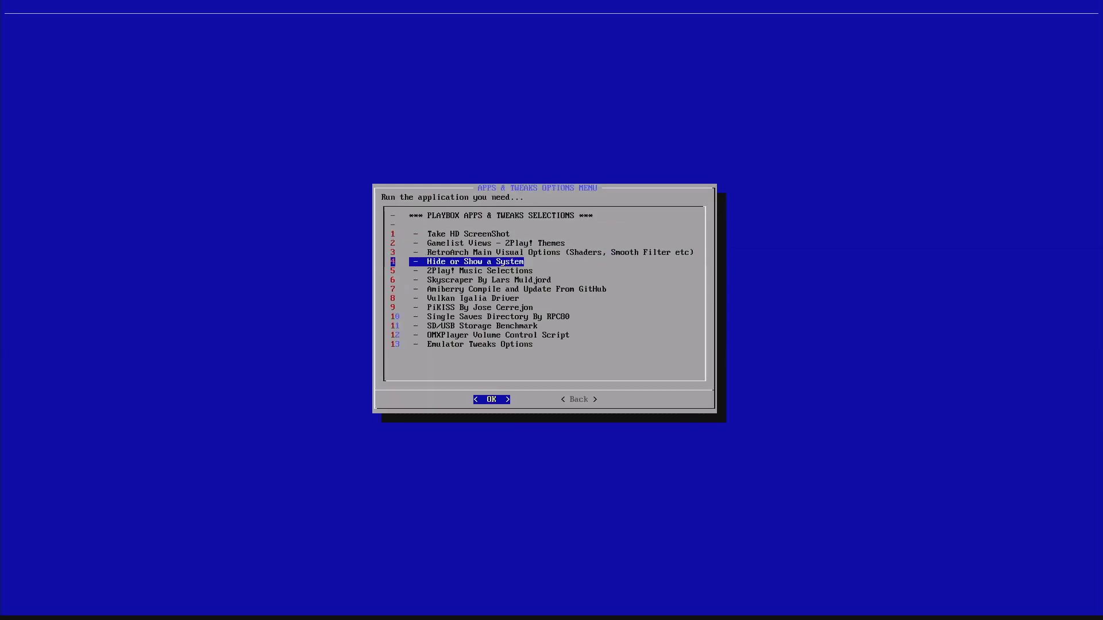
pyautogui.press('Return')
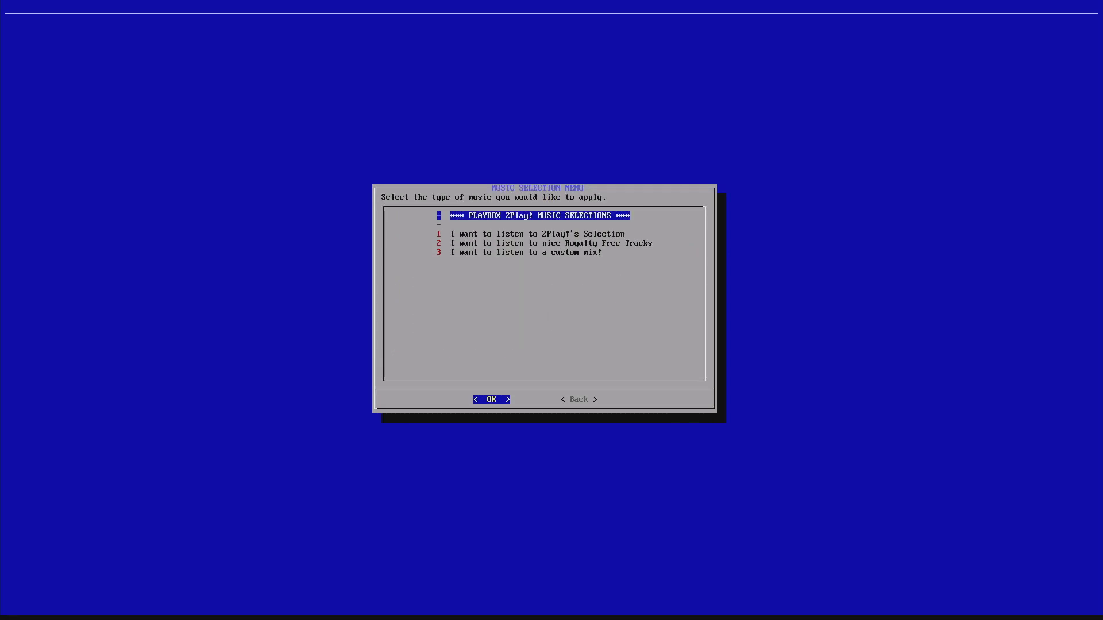
# Step: Review the ZPlay! music types and apply the Royalty Free Tracks selection
pyautogui.press('Down')
pyautogui.press('Down')
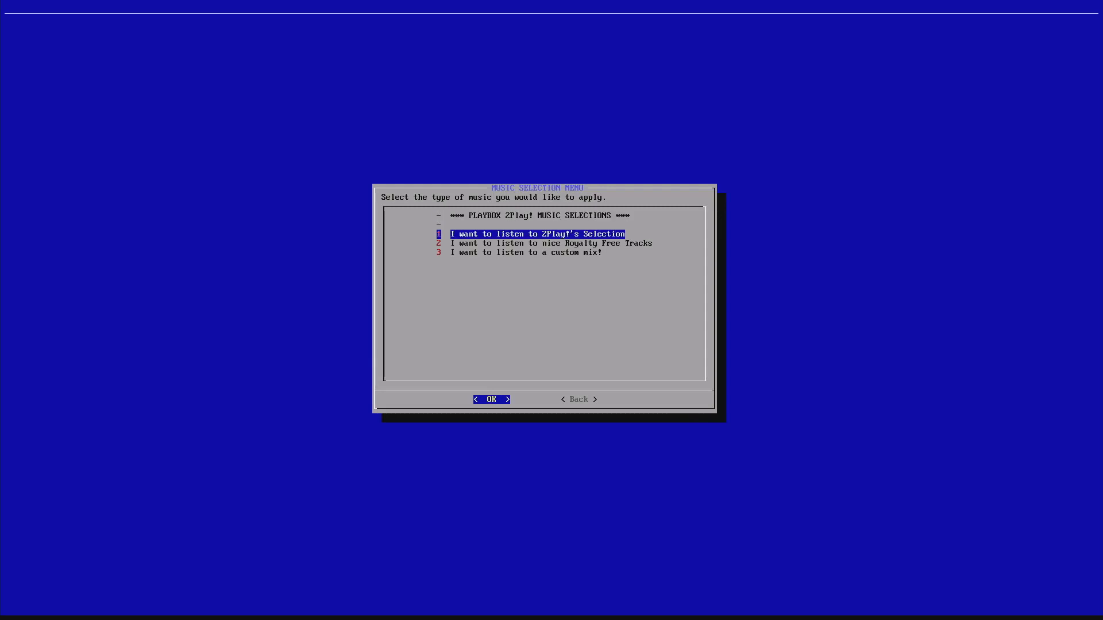
pyautogui.press('Down')
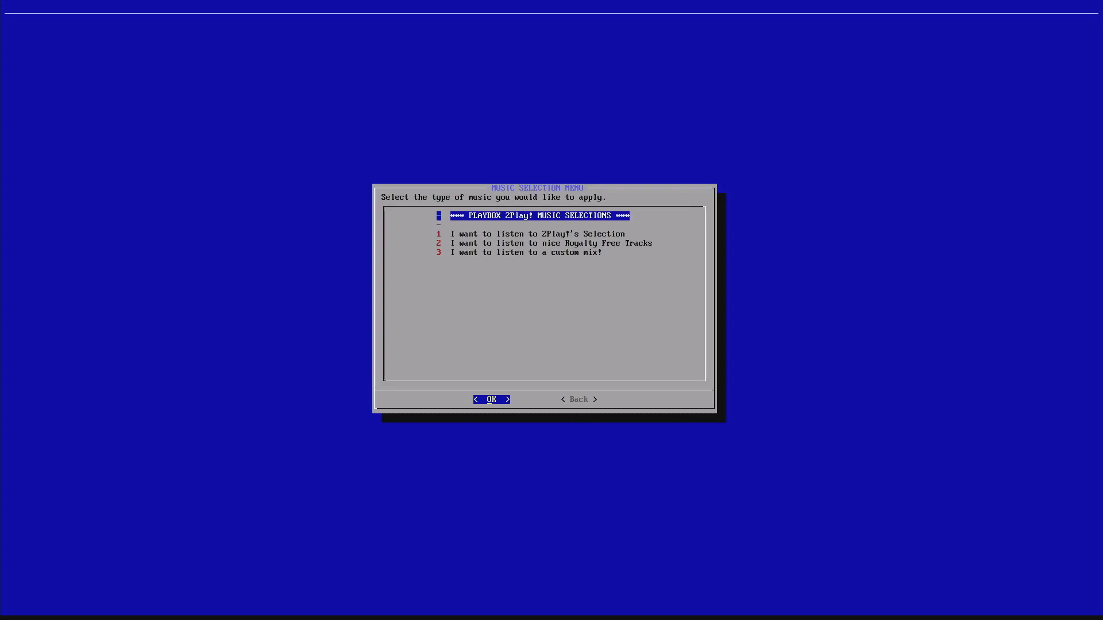
pyautogui.press('Down')
pyautogui.press('Down')
pyautogui.press('Down')
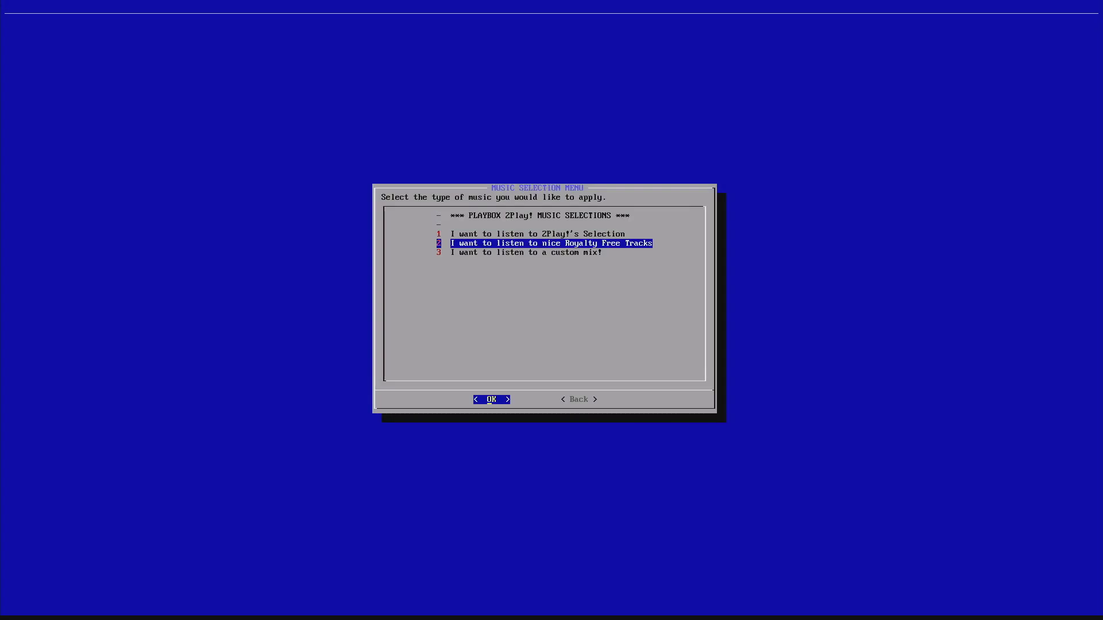
pyautogui.press('Return')
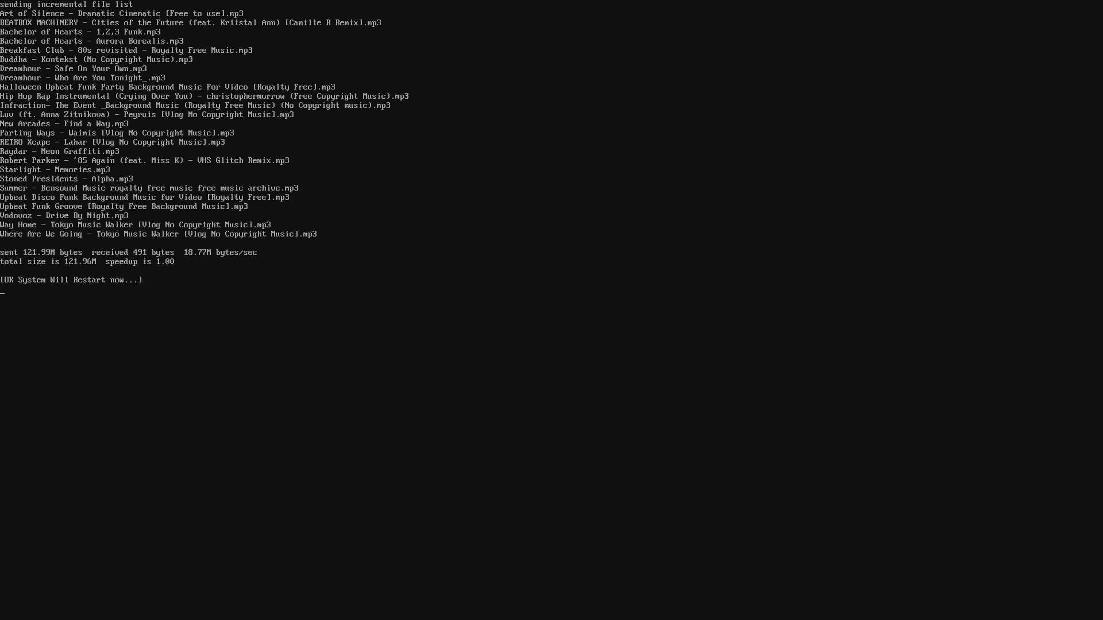
# Step: Leave the music script's output and reopen the Apps & Tweaks options in the PlayBox Toolkit
pyautogui.hotkey('ctrl', 'c')
pyautogui.press('Up')
pyautogui.press('Return')
pyautogui.press('Return')
pyautogui.press('Down')
pyautogui.press('Down')
pyautogui.press('Return')
# Step: Run Skyscraper up to its game list overwrite warning and decline to proceed, returning to Apps & Tweaks
pyautogui.press('Down')
pyautogui.press('Down')
pyautogui.press('Down')
pyautogui.press('Down')
pyautogui.press('Down')
pyautogui.press('Down')
pyautogui.press('Down')
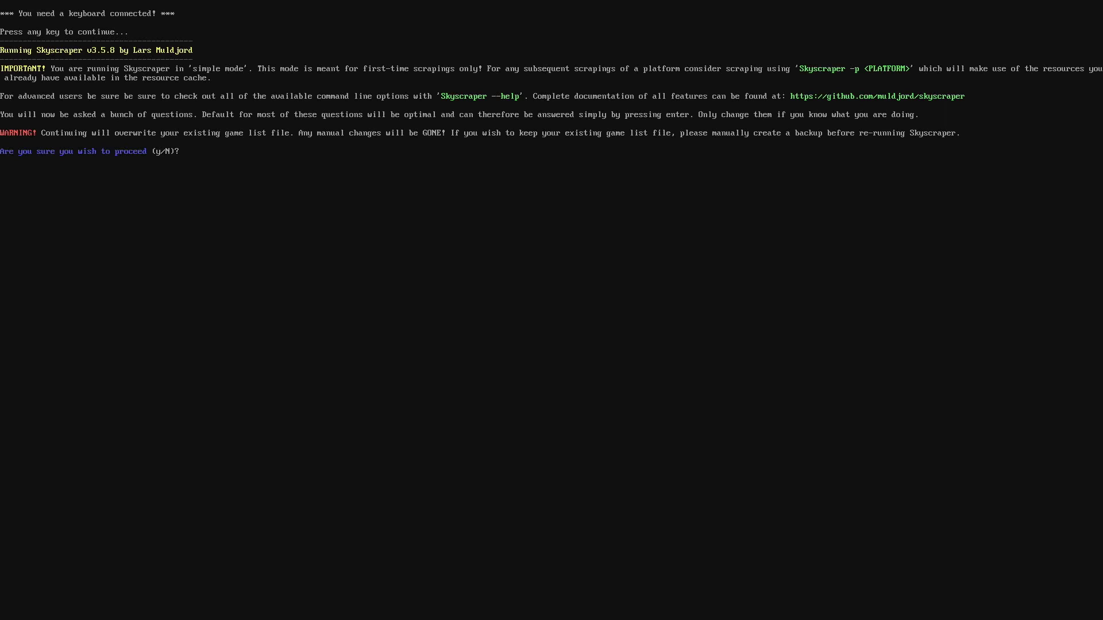
pyautogui.press('Return')
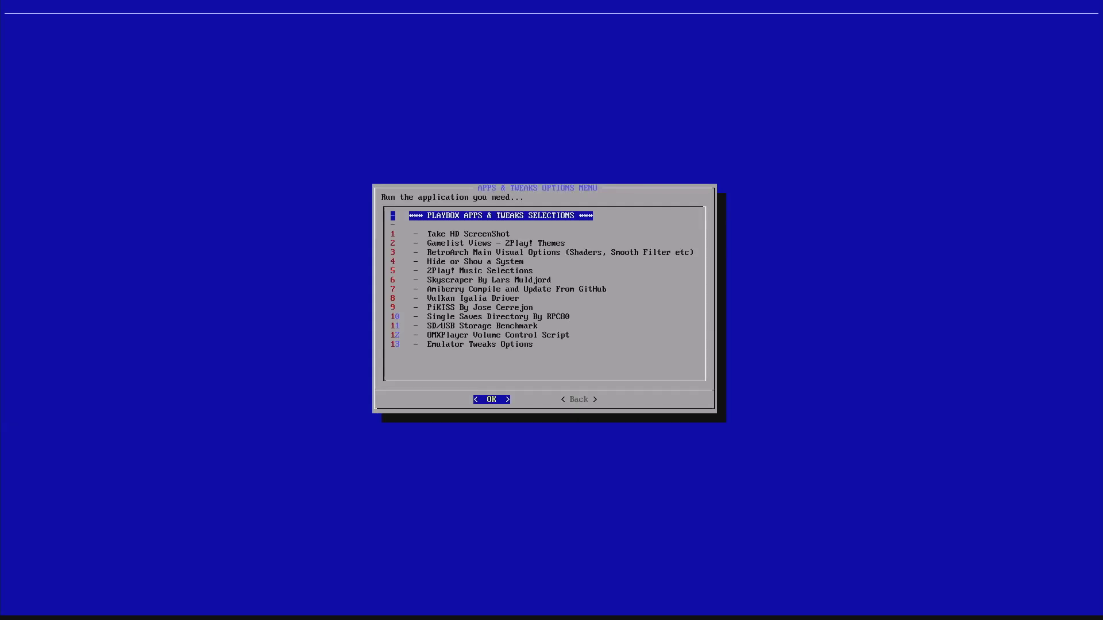
# Step: Browse down the Apps & Tweaks selections to the RetroArch Main Visual Options entry
pyautogui.press('Down')
pyautogui.press('Down')
pyautogui.press('Down')
pyautogui.press('Down')
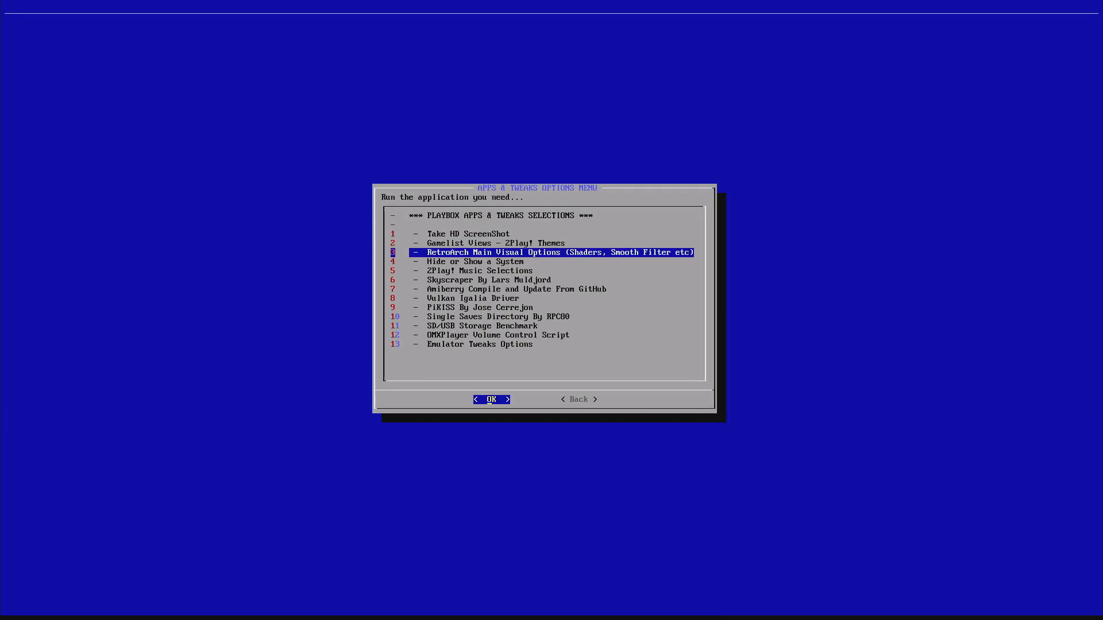